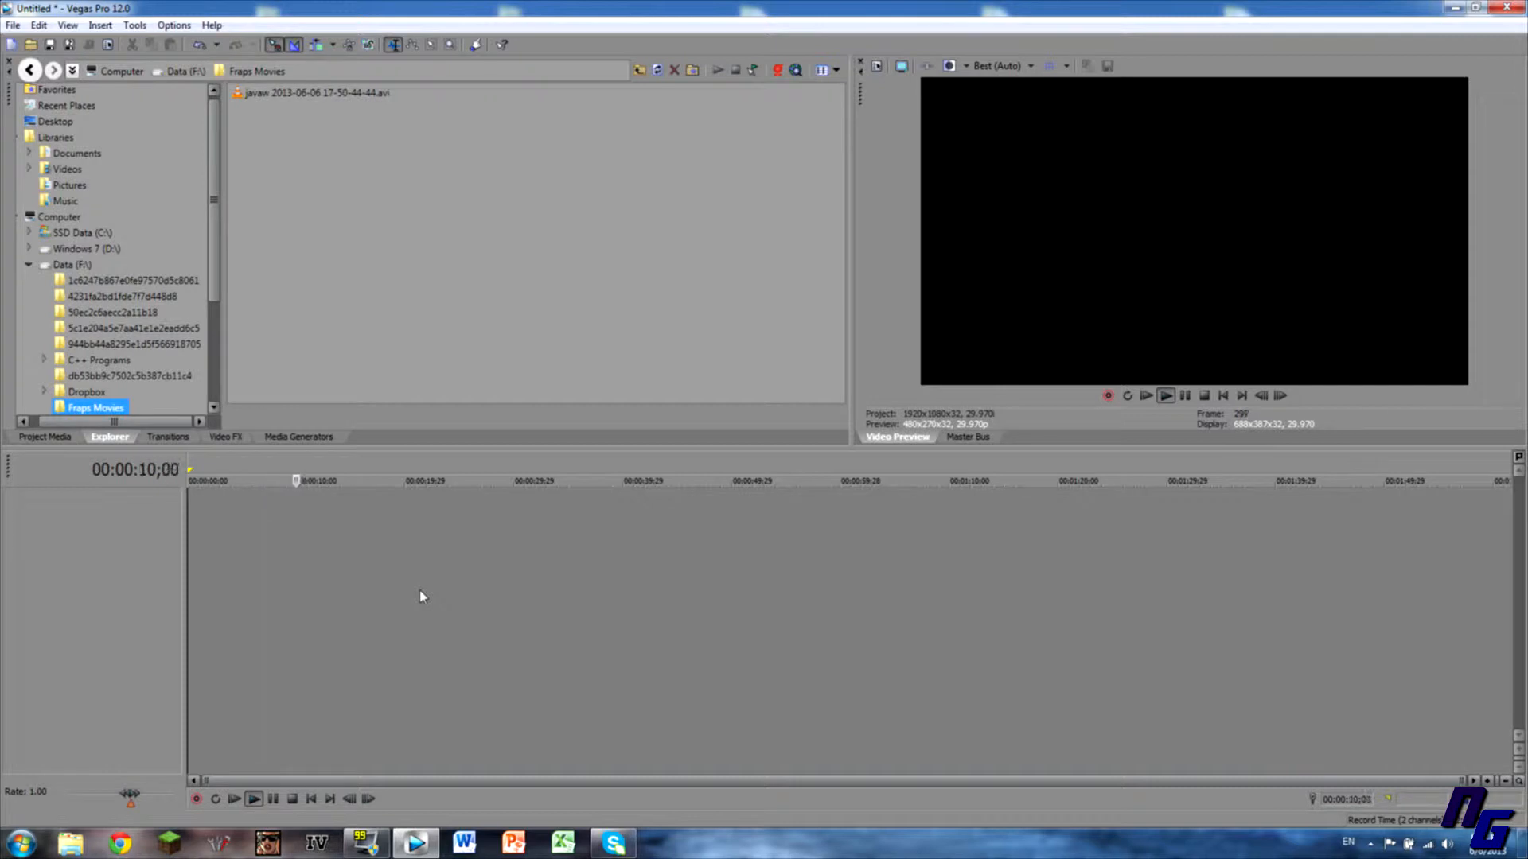
# Halt playback with the Spacebar so the empty project sits at 00:00:00;00.
pyautogui.press('space')
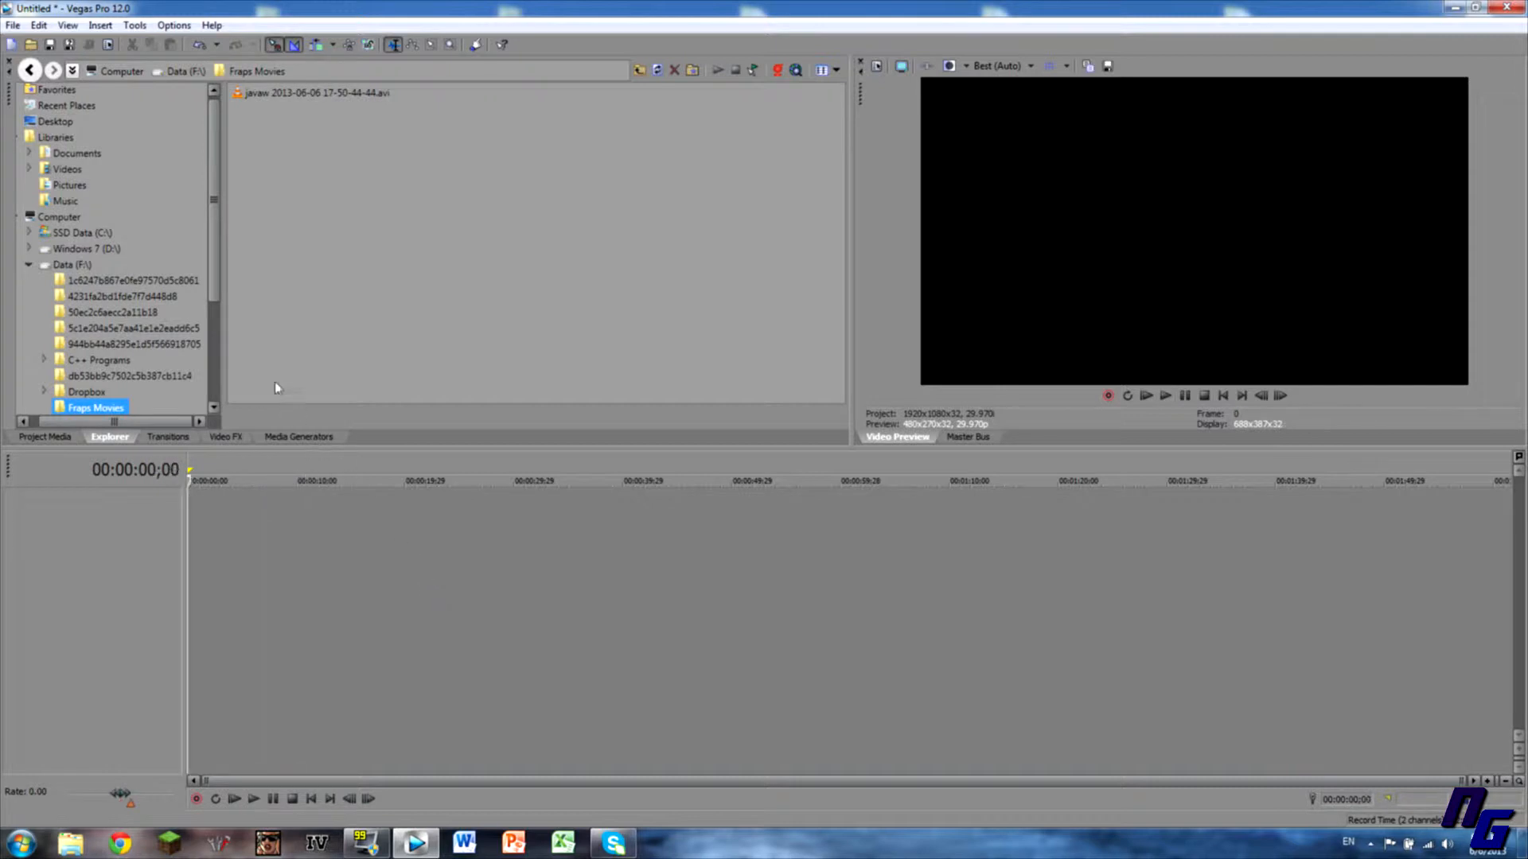
# Drag the javaw Fraps AVI onto the start of the timeline.
pyautogui.moveTo(253, 93); pyautogui.dragTo(199, 517)
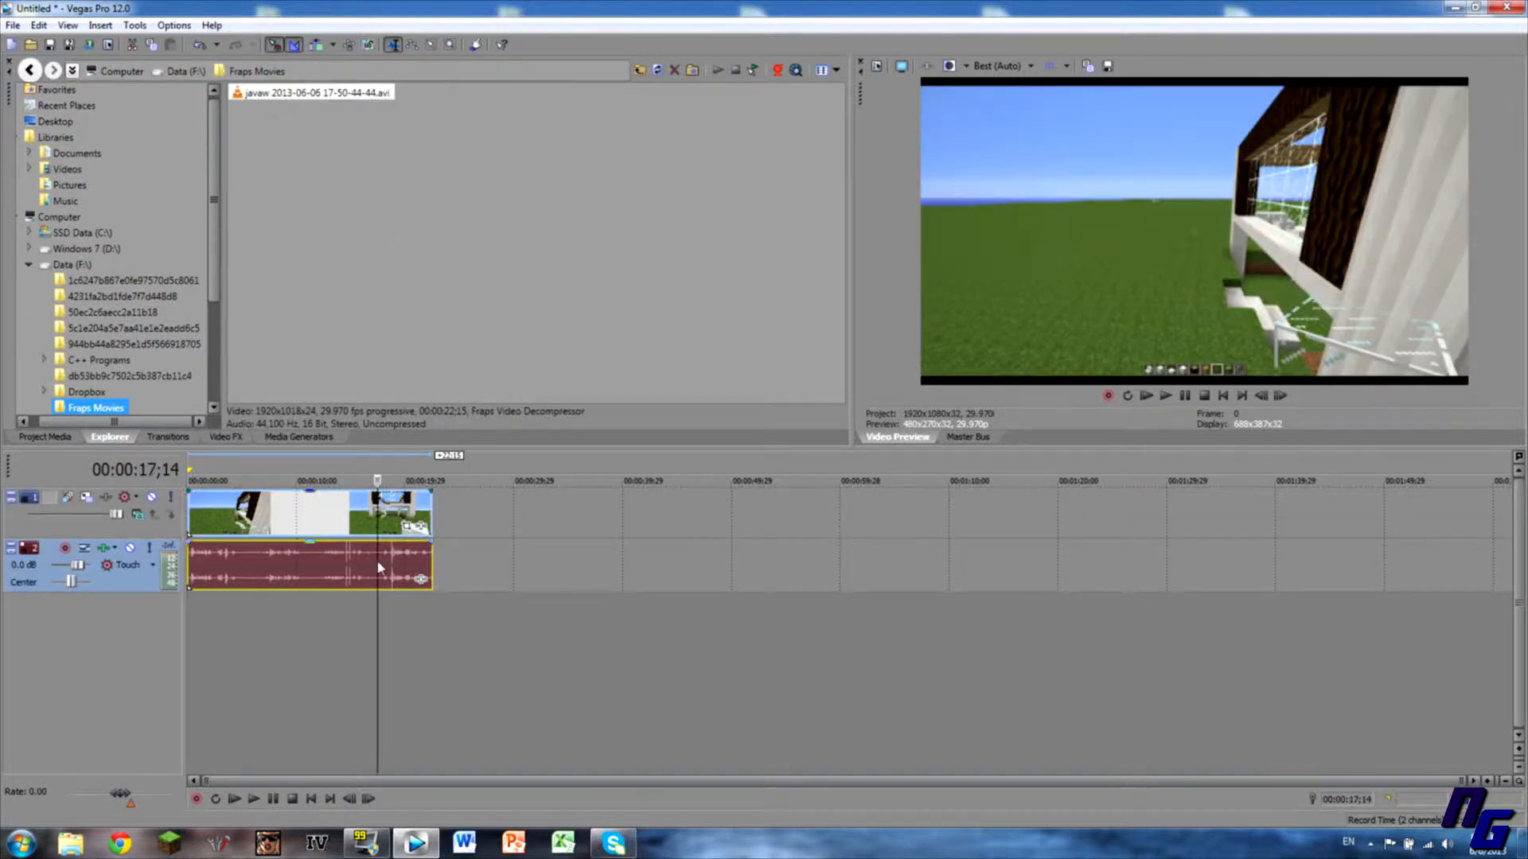
pyautogui.click(377, 561)
pyautogui.click(343, 516)
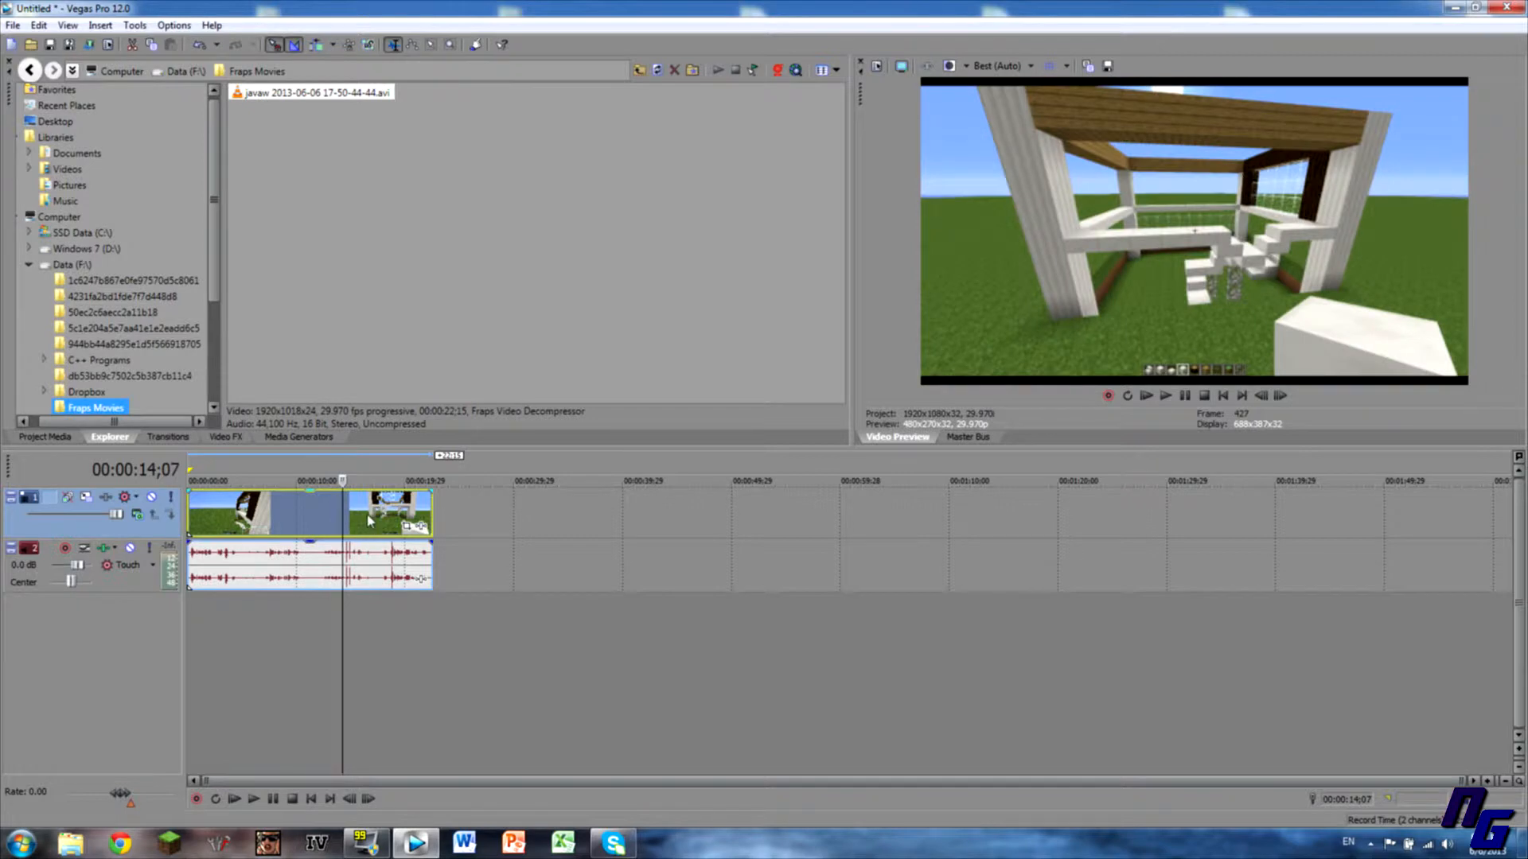
# Disable resampling and turn off Maintain aspect ratio in the video event's properties.
pyautogui.rightClick(370, 521)
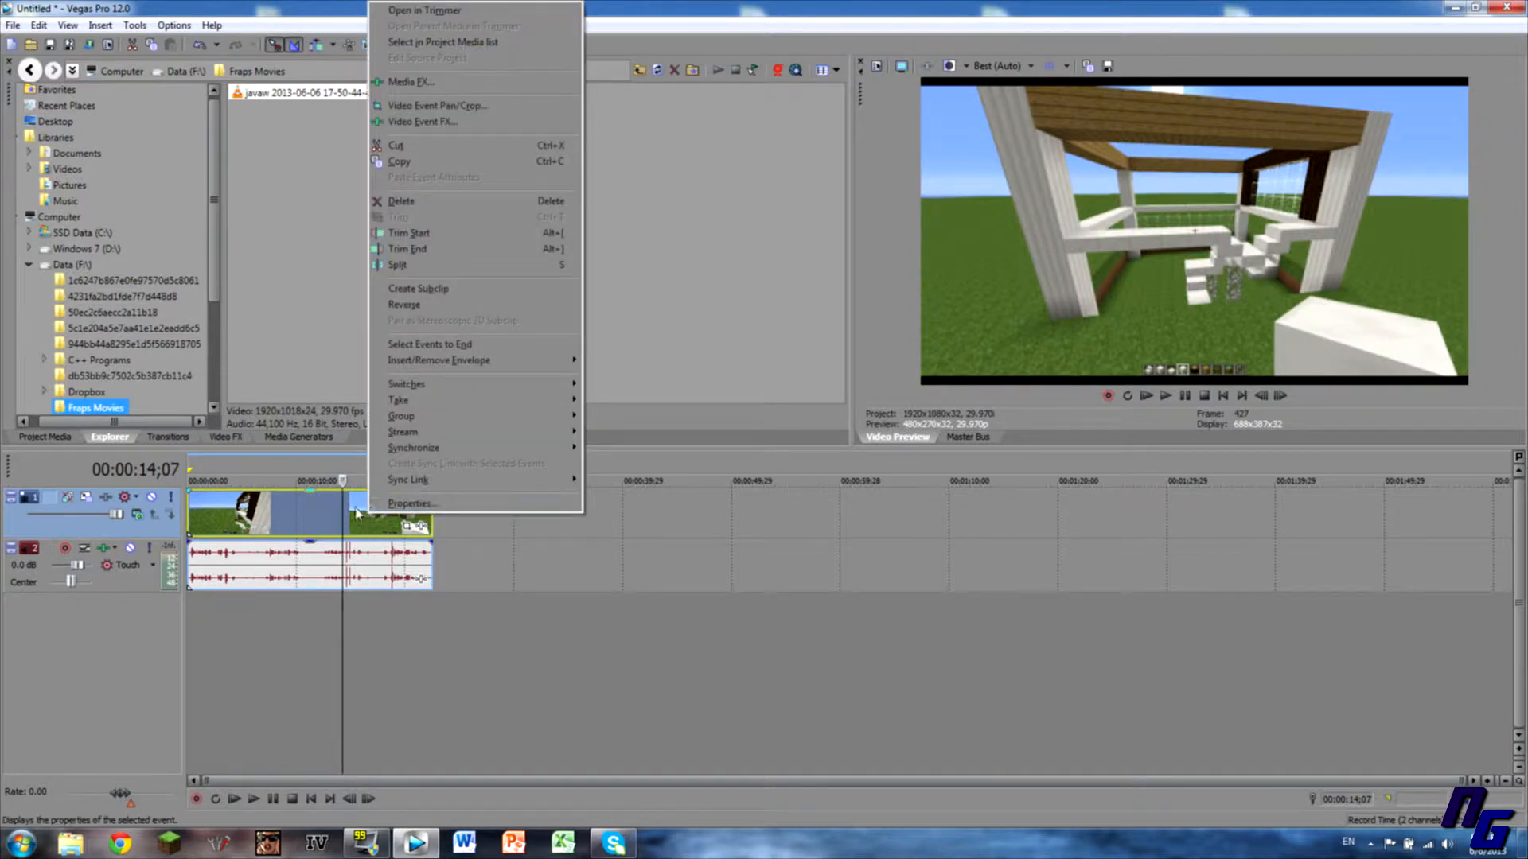
pyautogui.click(392, 506)
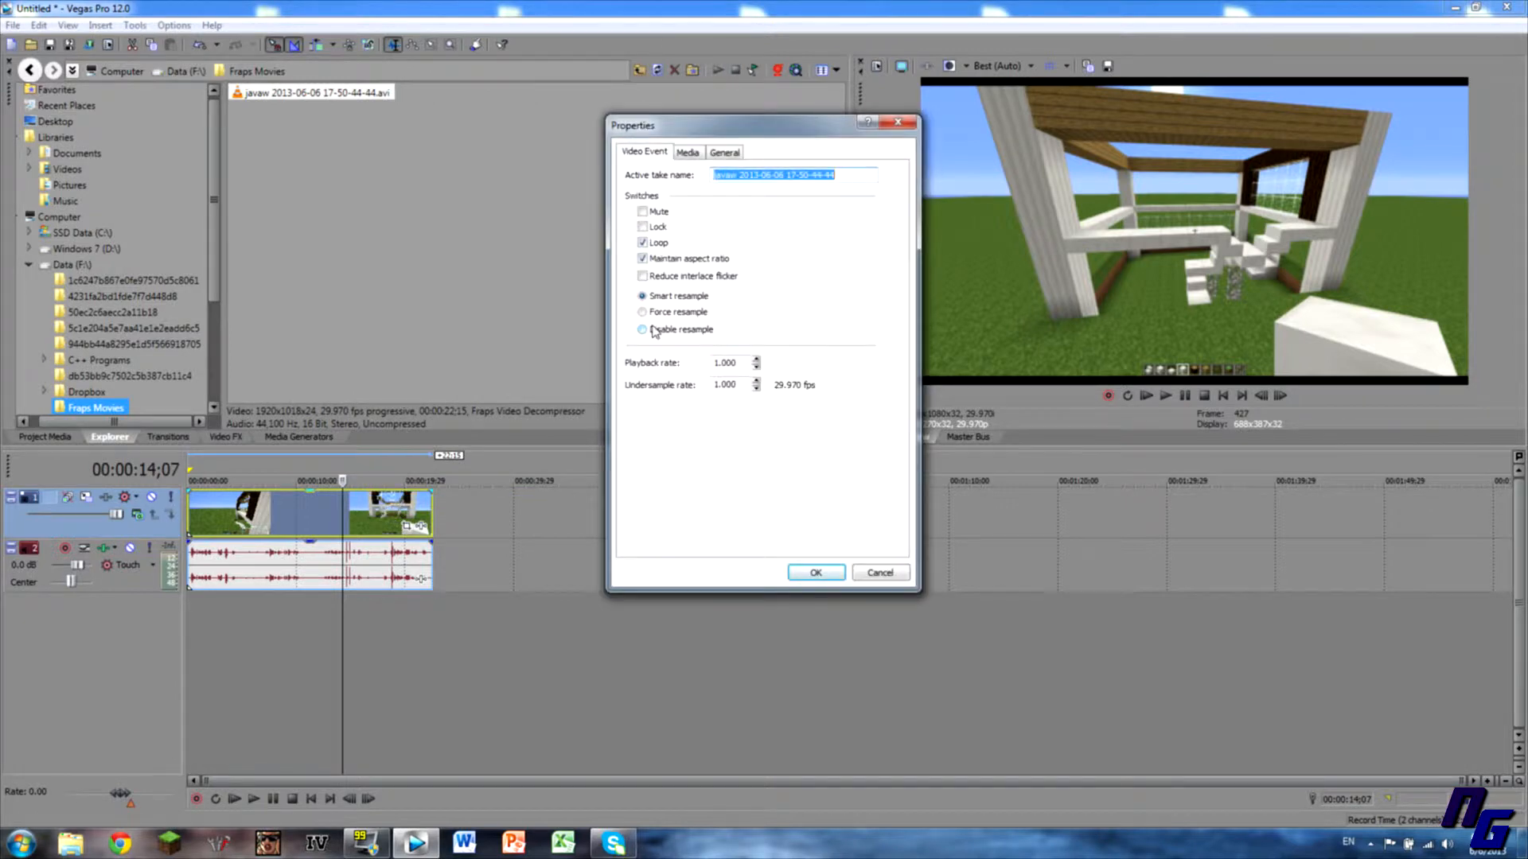
pyautogui.click(643, 329)
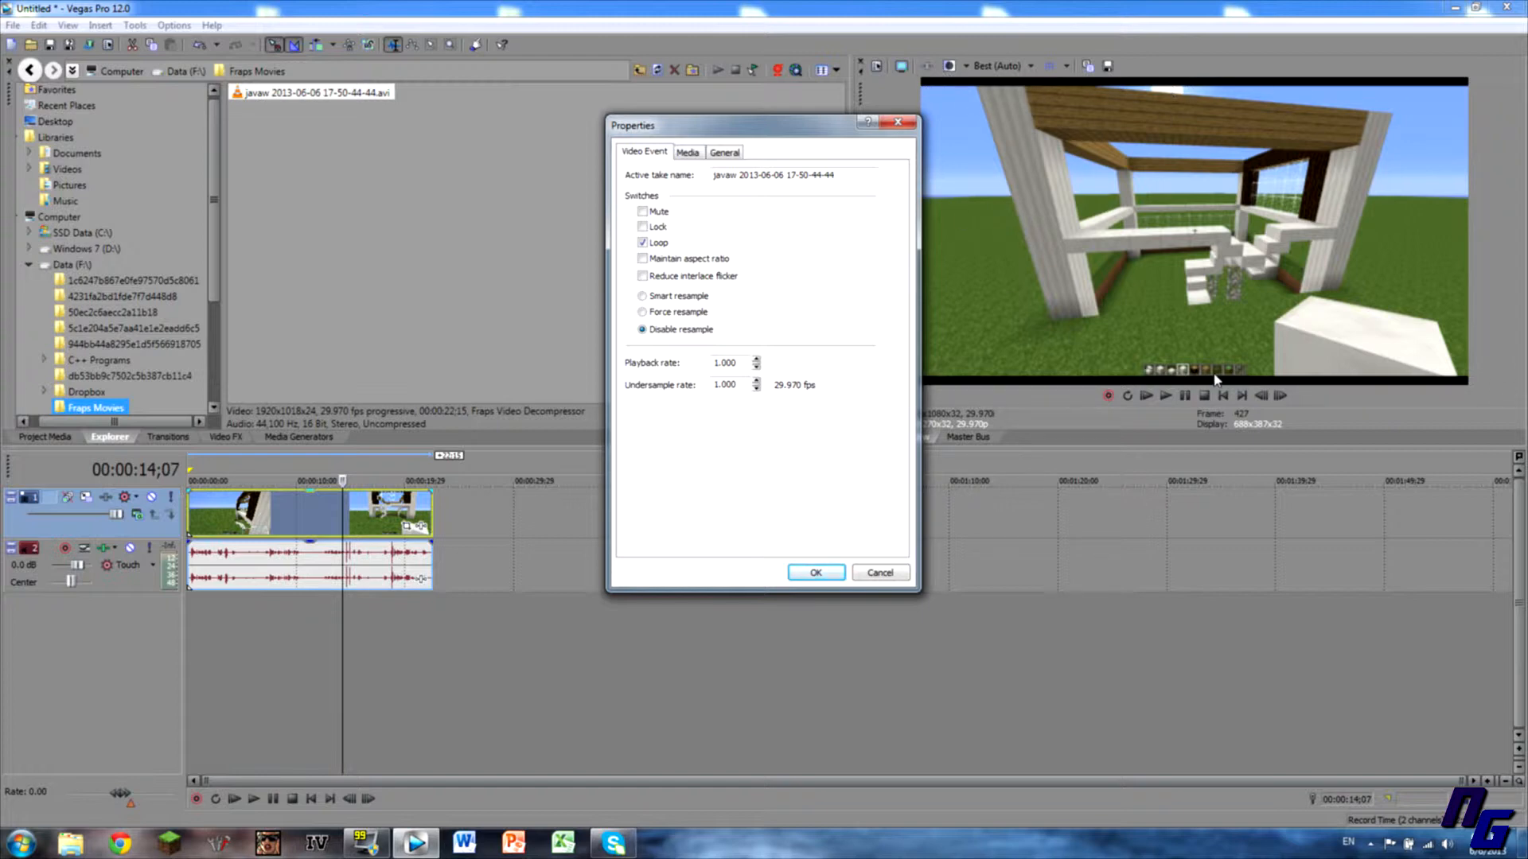
pyautogui.click(816, 573)
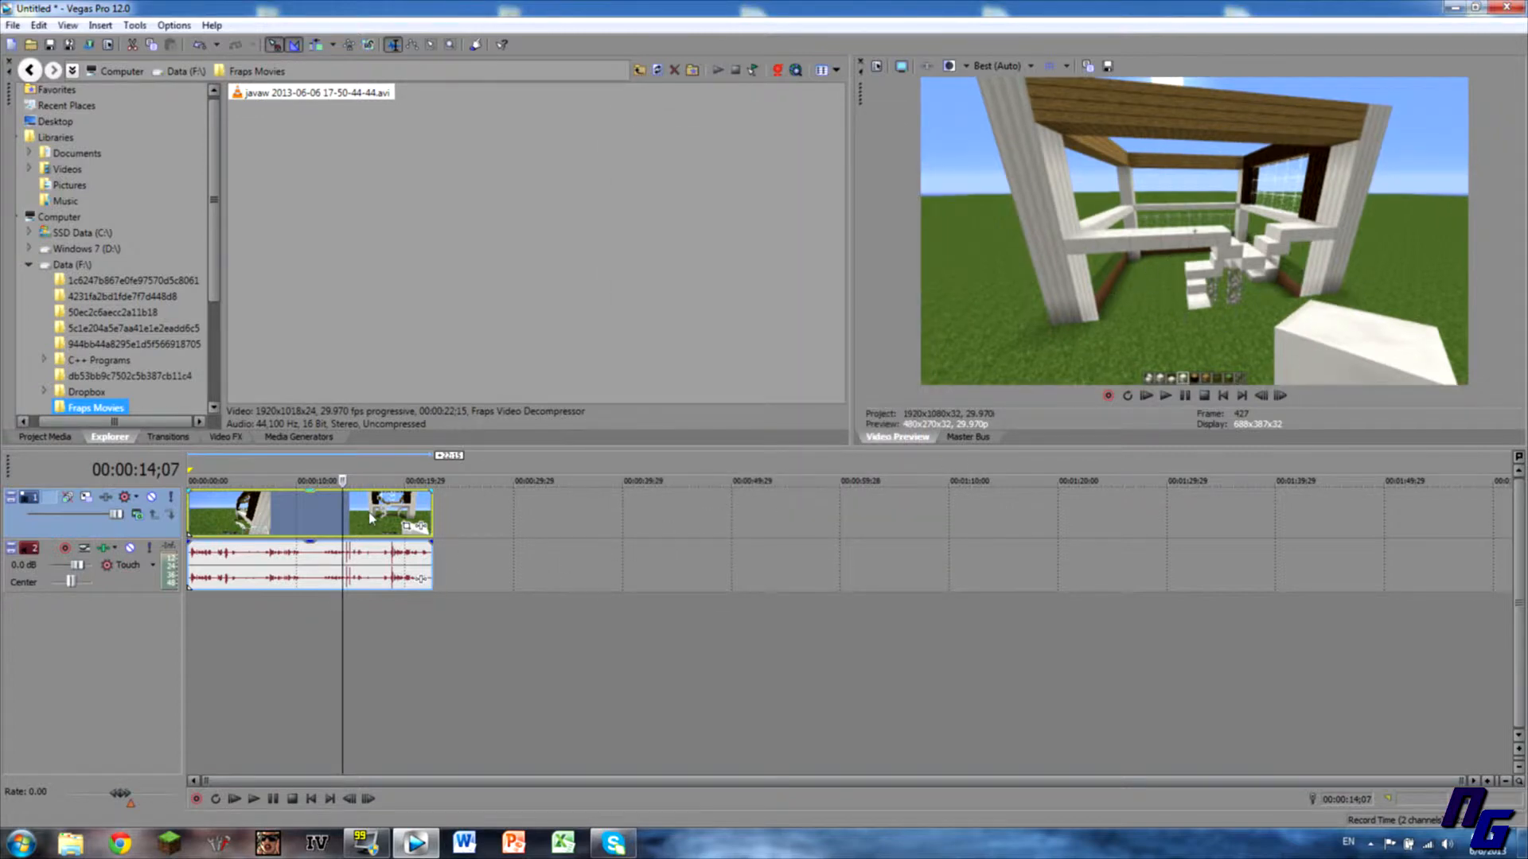
# Move the playhead to about 11 seconds and bring up Project Properties.
pyautogui.click(370, 515)
pyautogui.click(316, 513)
pyautogui.press('Right')
pyautogui.press('Right')
pyautogui.press('Right')
pyautogui.press('Right')
pyautogui.press('Right')
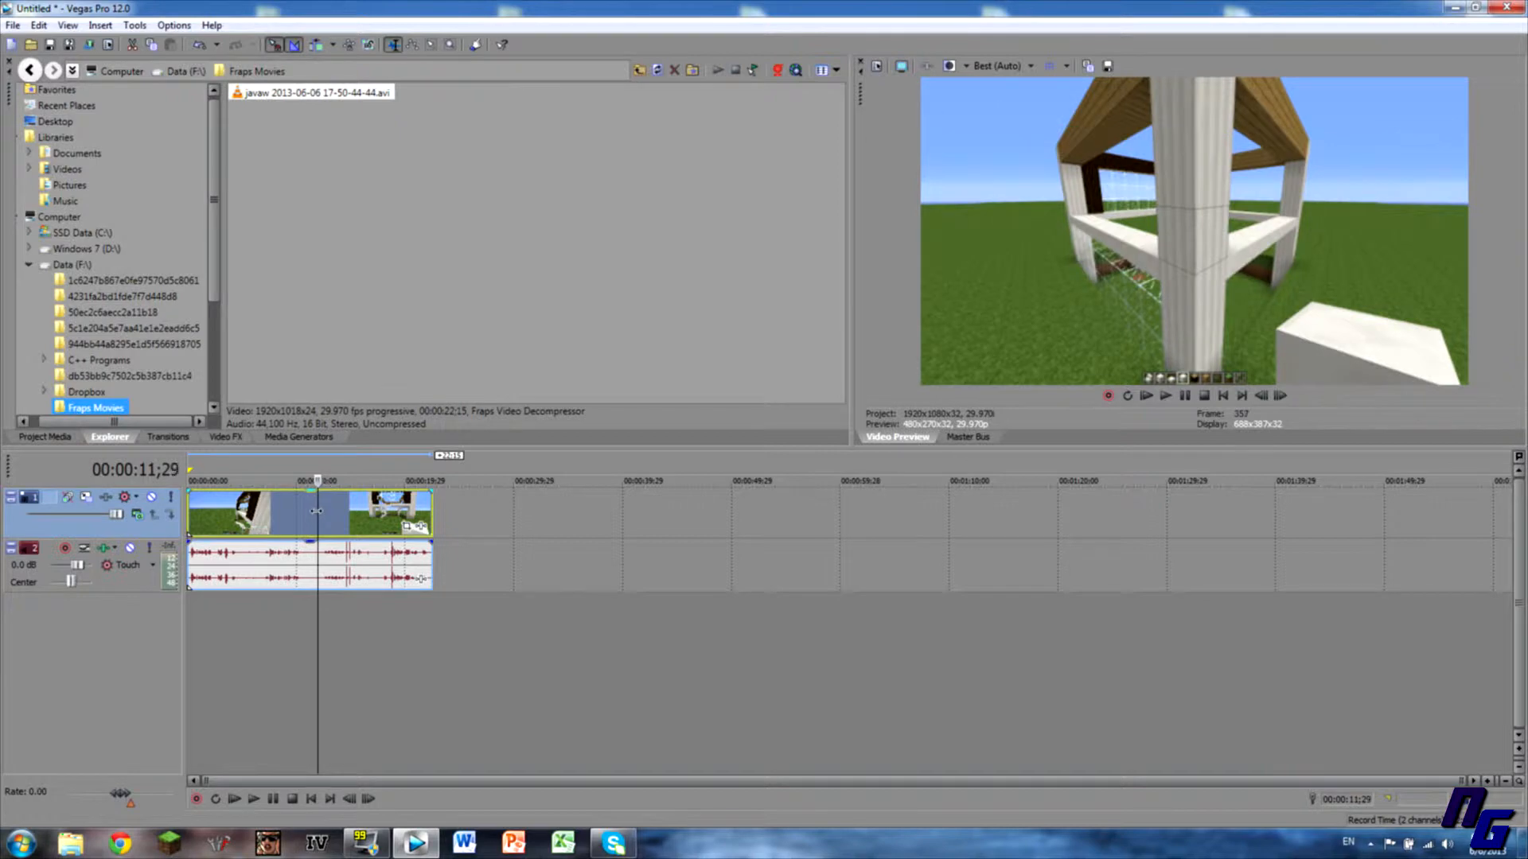
pyautogui.press('Left')
pyautogui.press('Left')
pyautogui.press('Left')
pyautogui.press('Left')
pyautogui.press('Left')
pyautogui.press('Left')
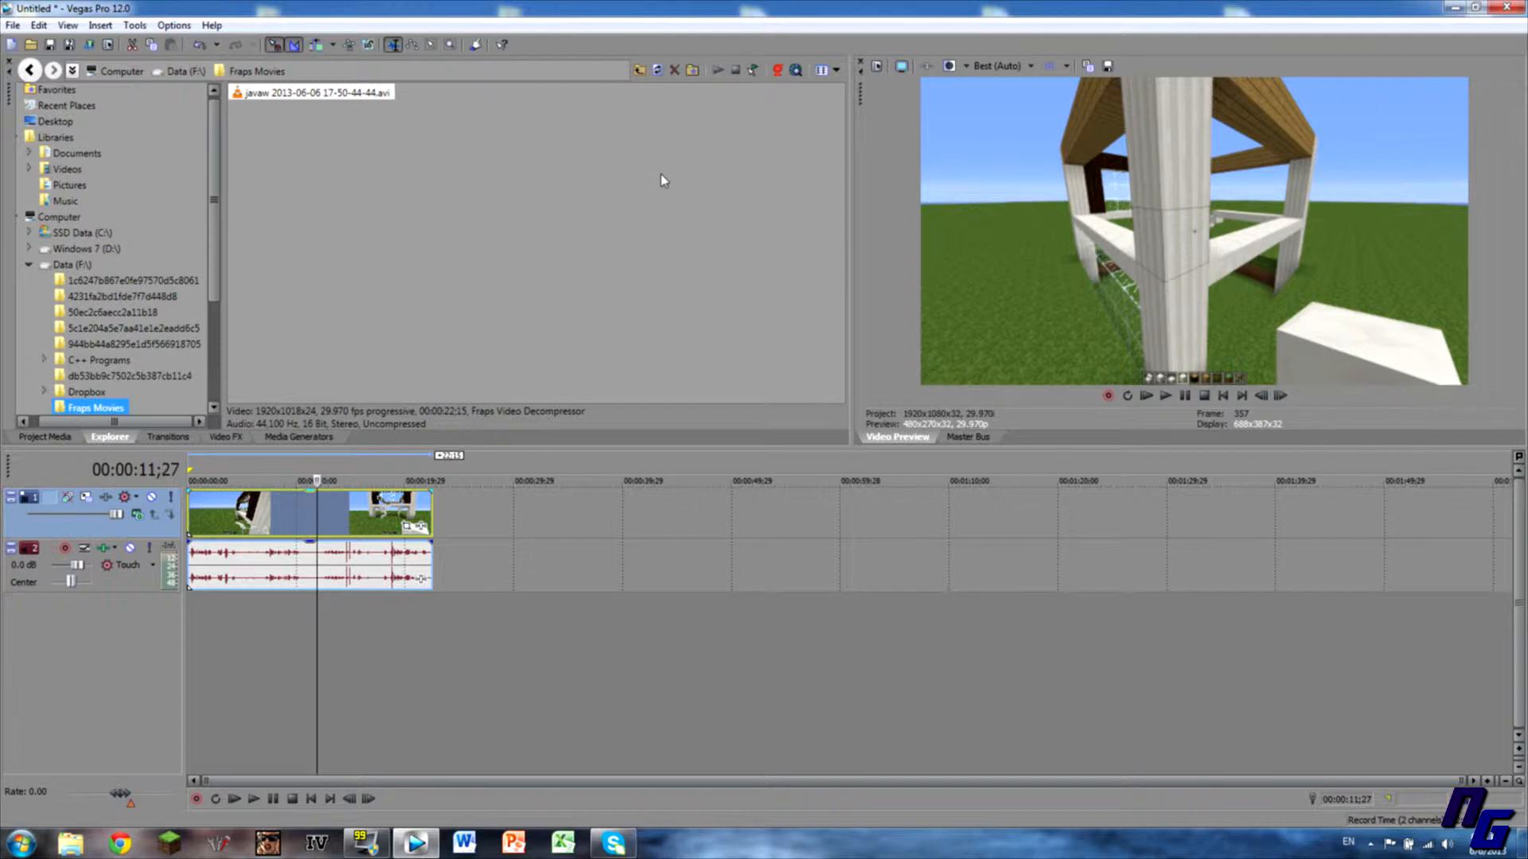
pyautogui.click(876, 67)
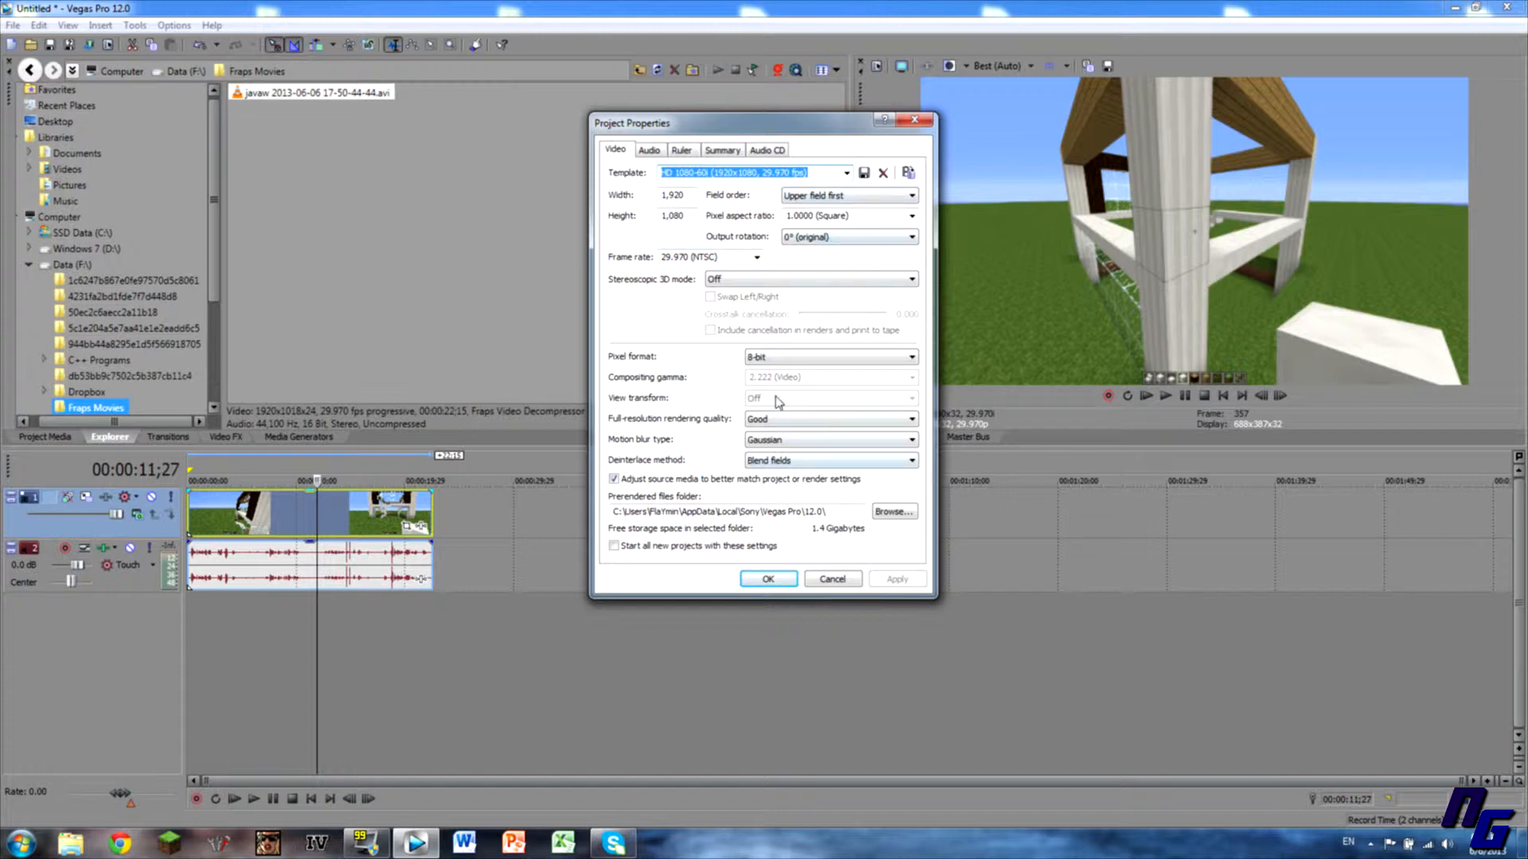
# Keep Good rendering quality, Gaussian motion blur and Blend fields deinterlacing.
pyautogui.click(783, 422)
pyautogui.click(786, 425)
pyautogui.click(793, 443)
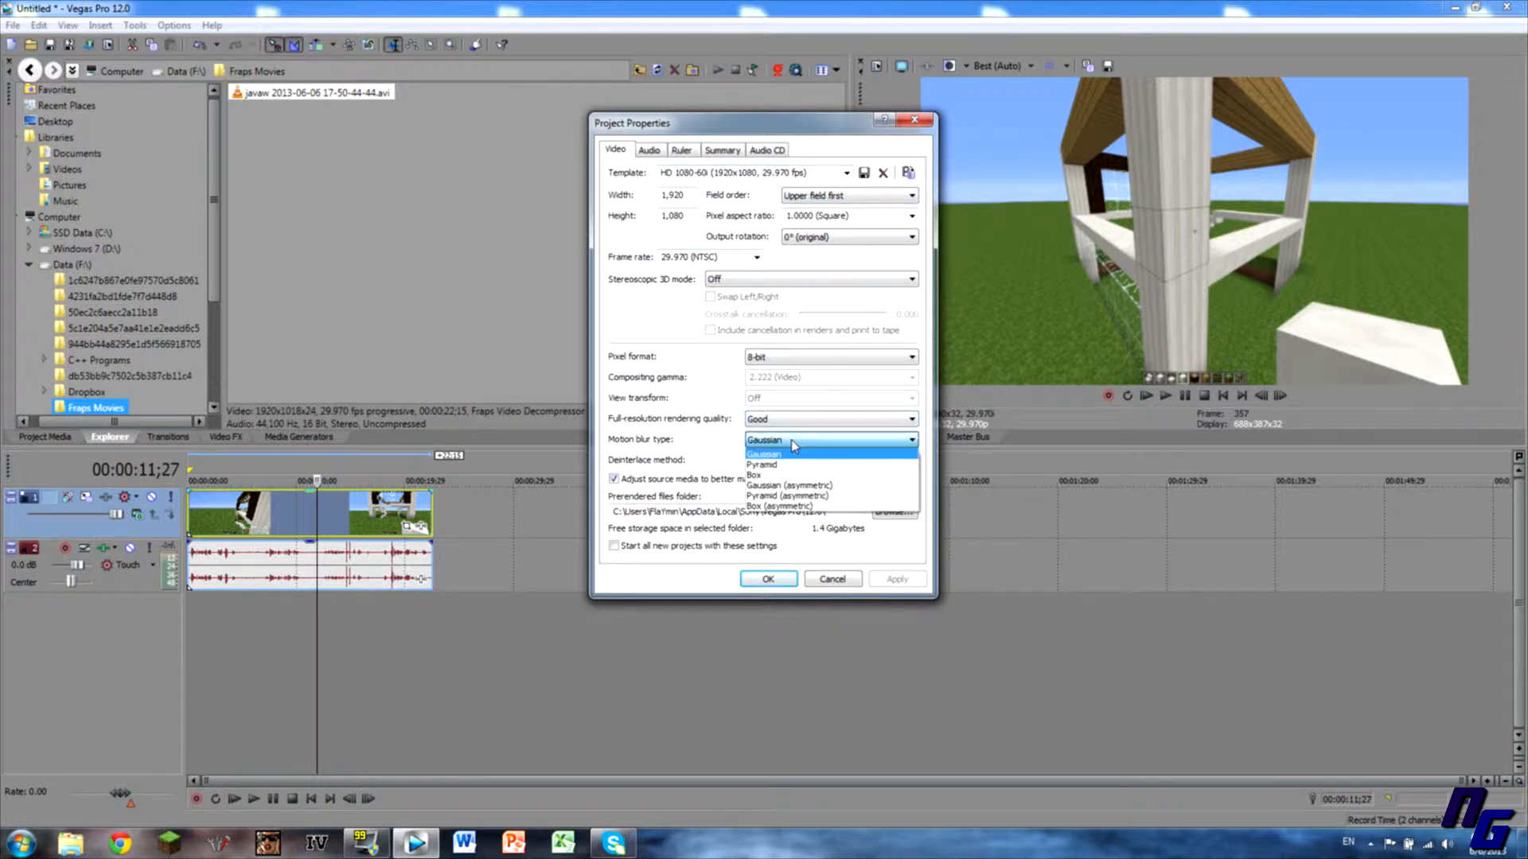
pyautogui.click(793, 445)
pyautogui.click(798, 461)
pyautogui.click(799, 461)
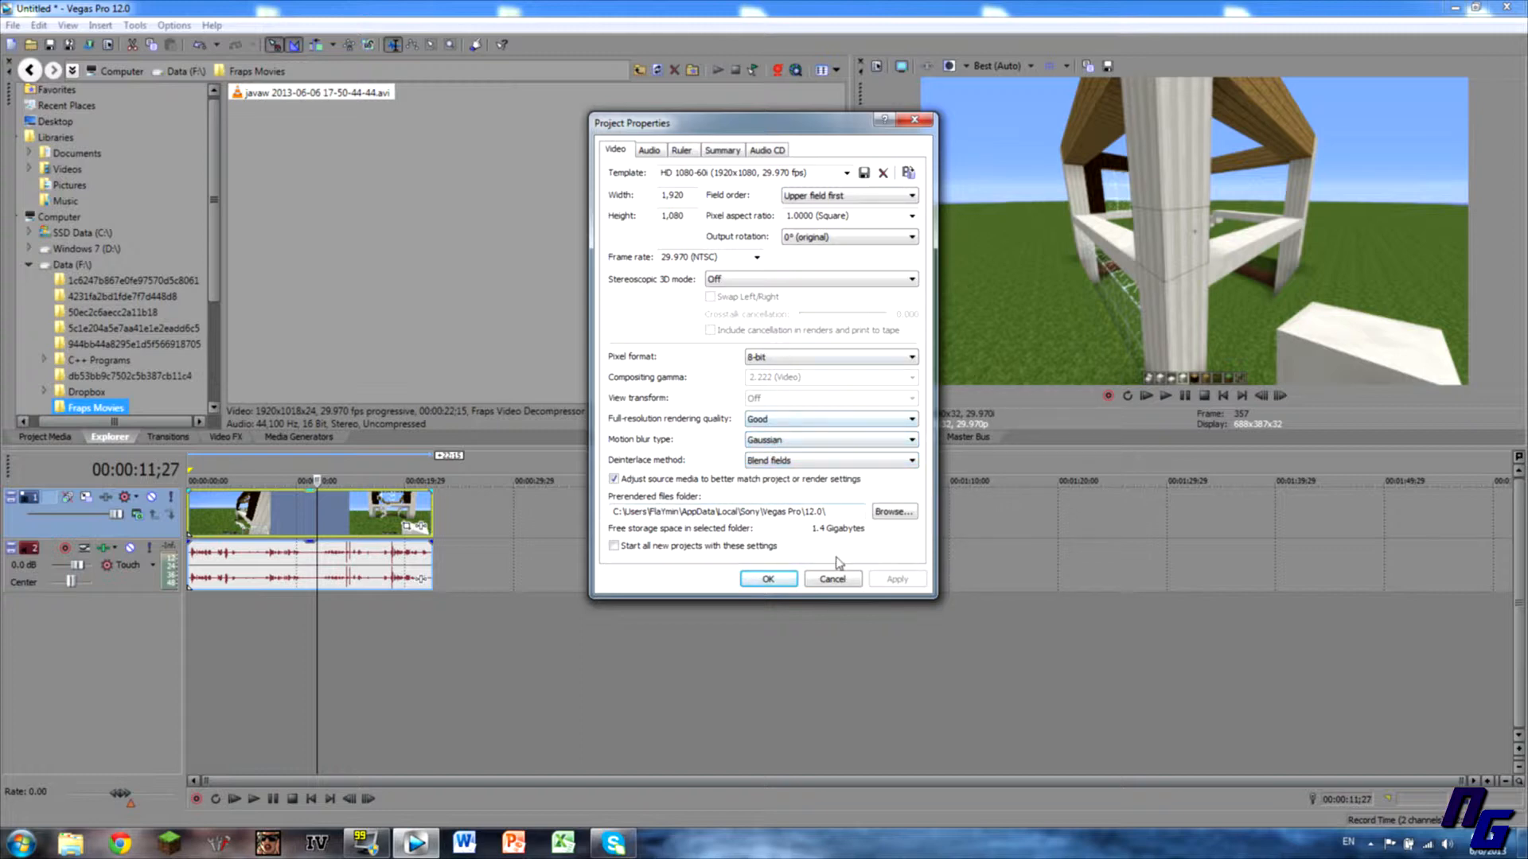
# Make the HD 1080-60i settings the default for all new projects and close the dialog.
pyautogui.click(734, 548)
pyautogui.click(660, 549)
pyautogui.click(896, 579)
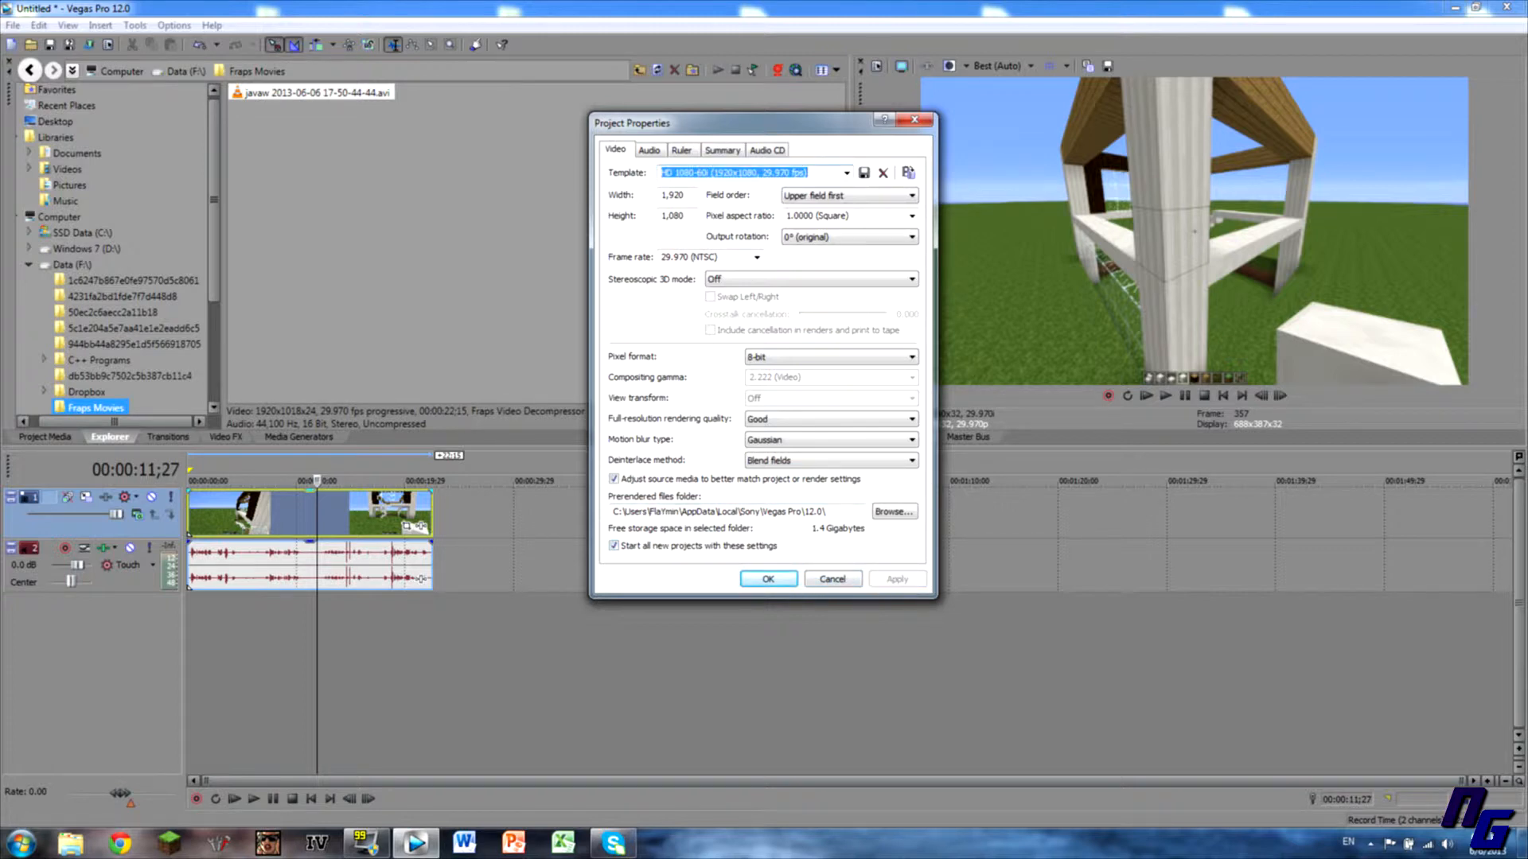
pyautogui.click(765, 580)
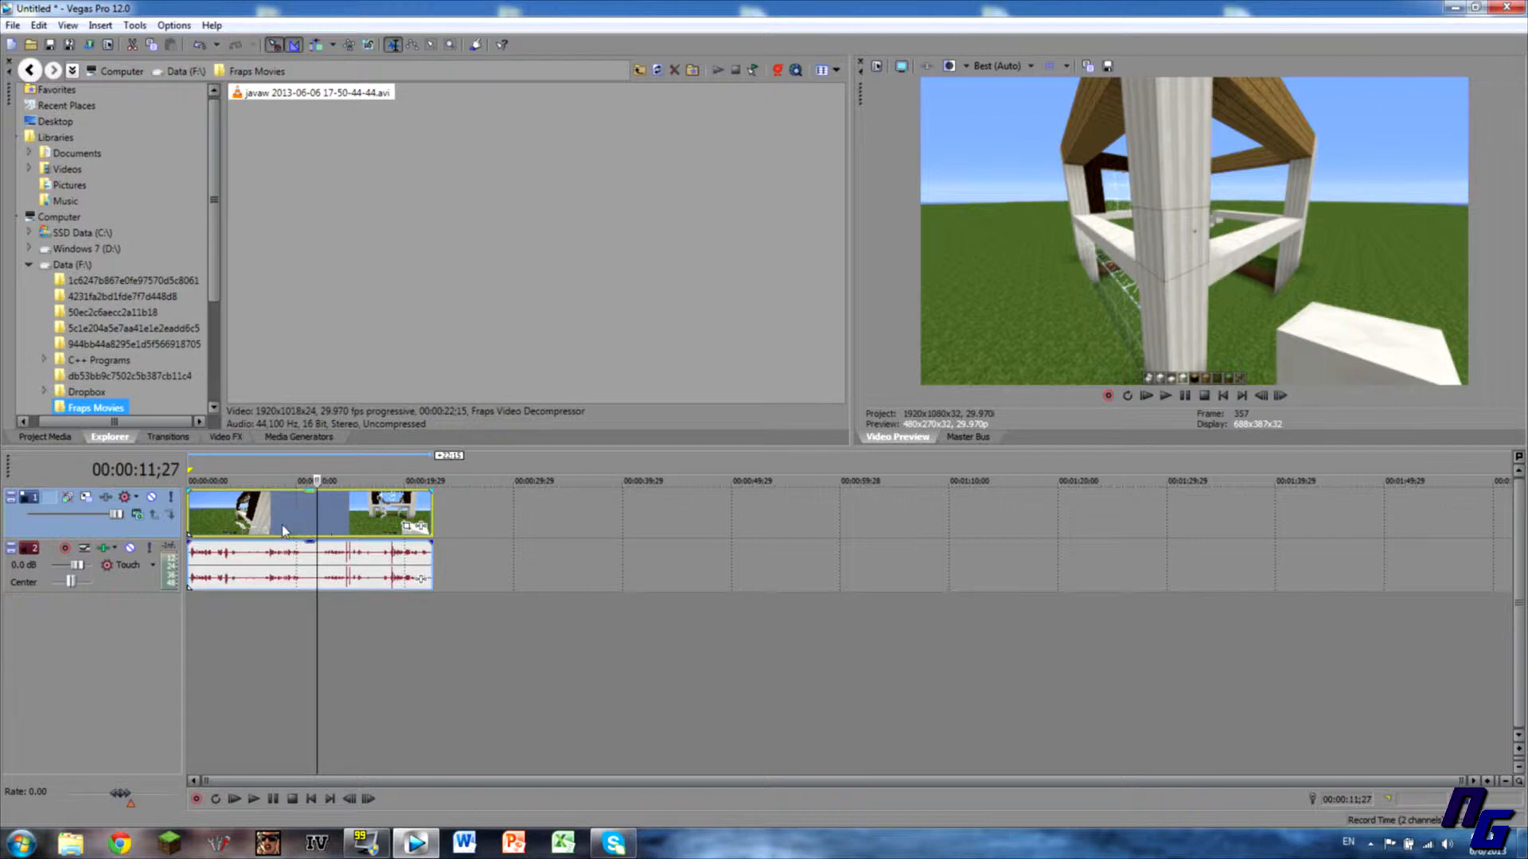
pyautogui.click(13, 25)
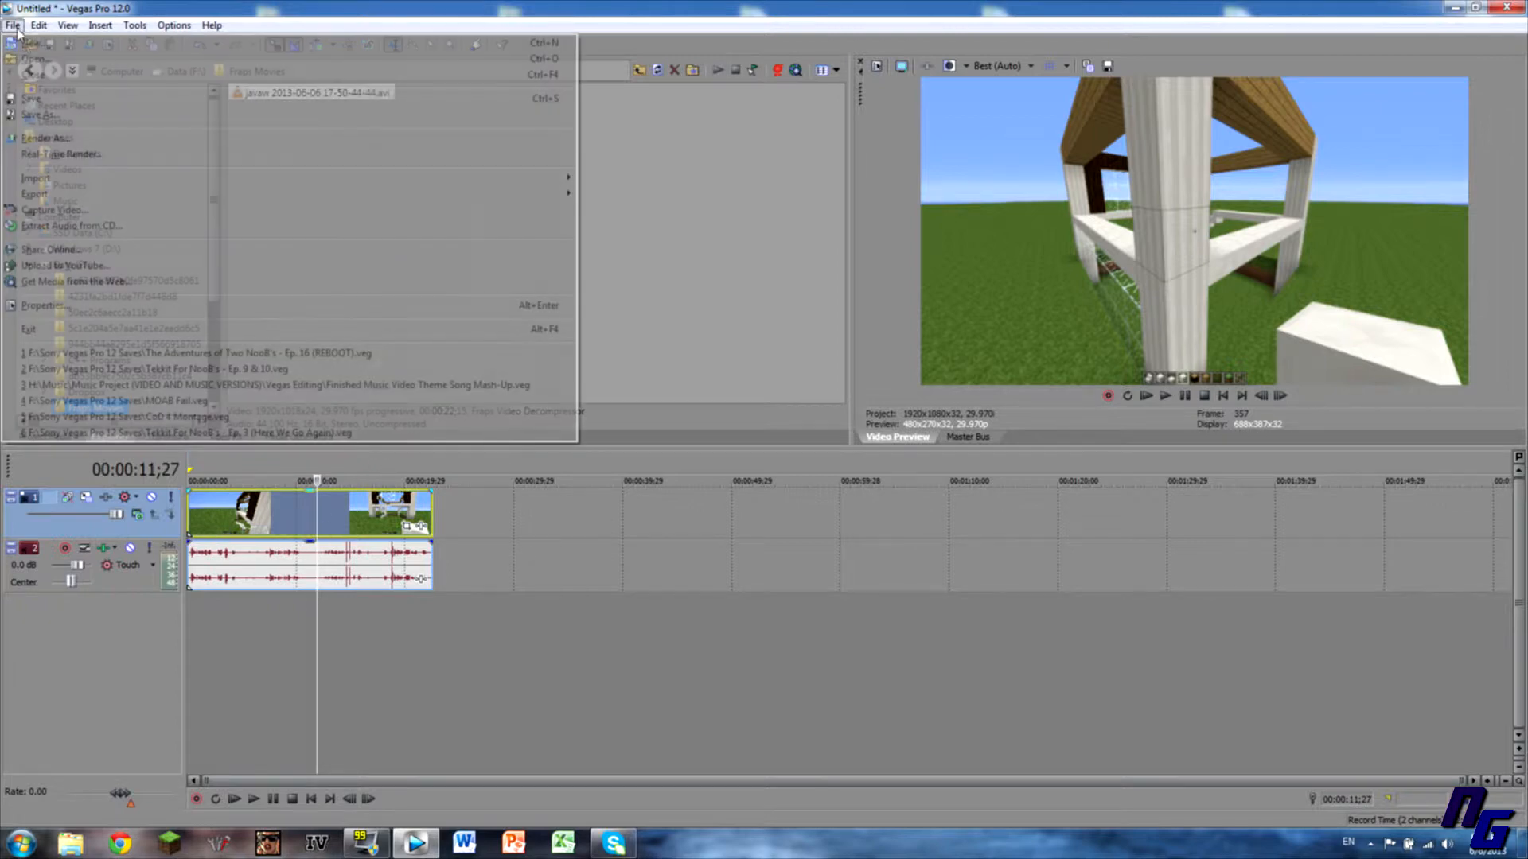
# Open Render As and customize the MainConcept AVC/AAC Best Render Settings template.
pyautogui.click(65, 137)
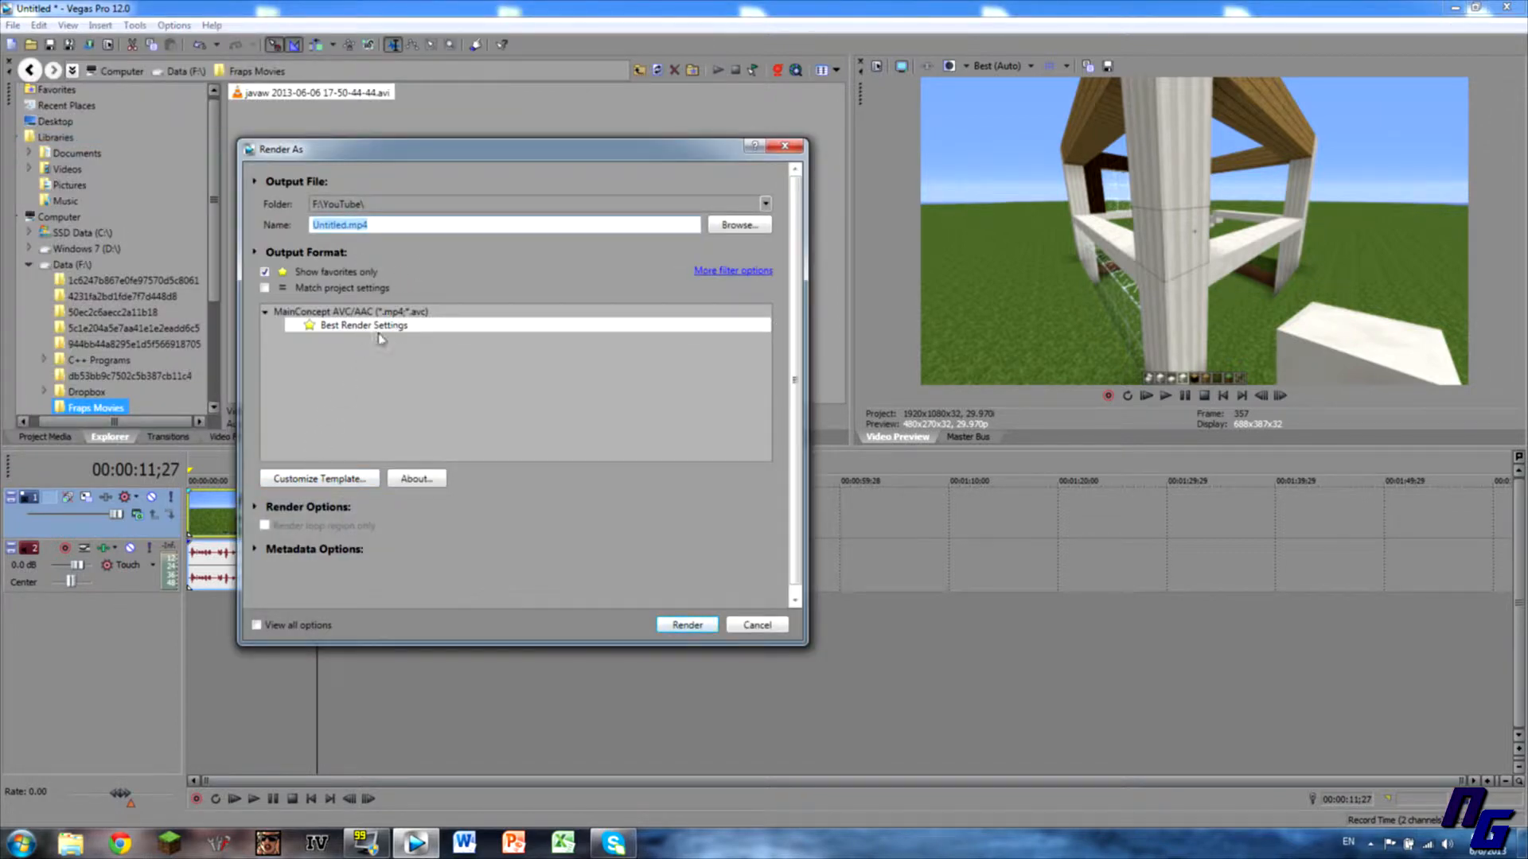
pyautogui.click(304, 479)
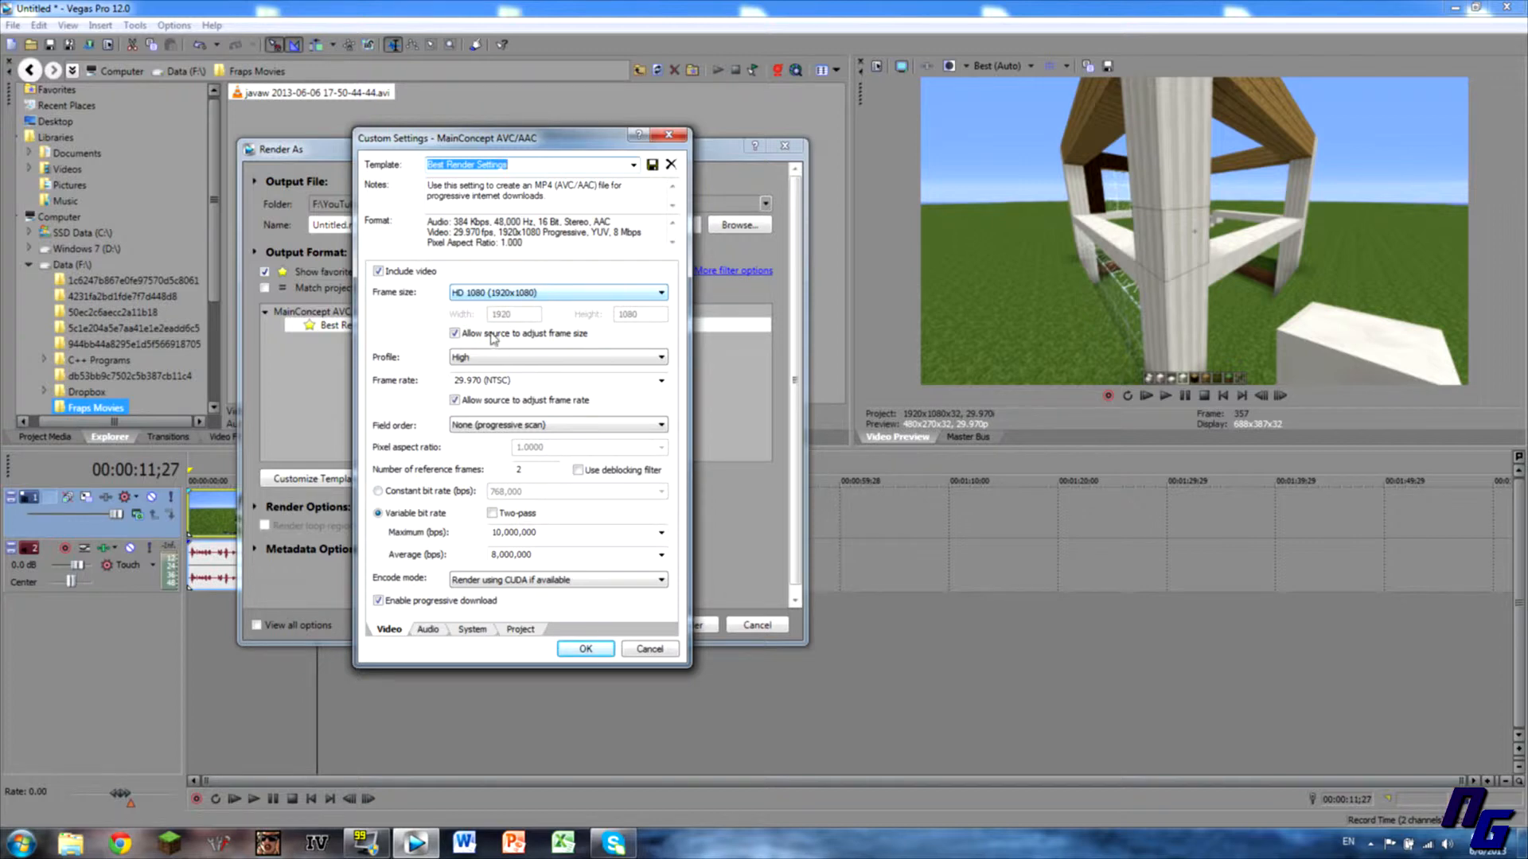
pyautogui.click(532, 294)
pyautogui.click(533, 295)
pyautogui.click(533, 296)
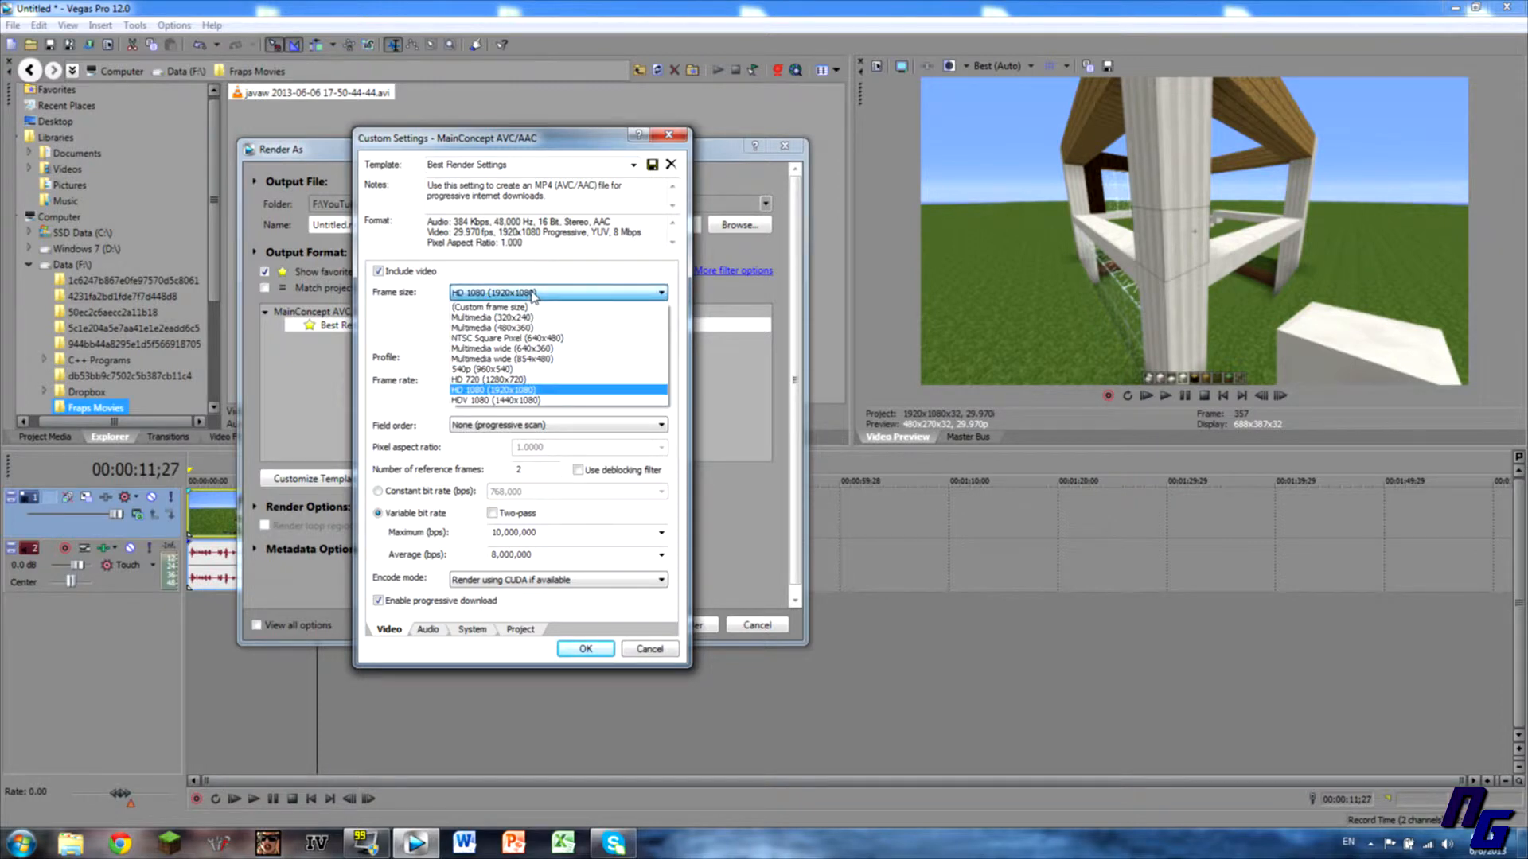
pyautogui.click(533, 295)
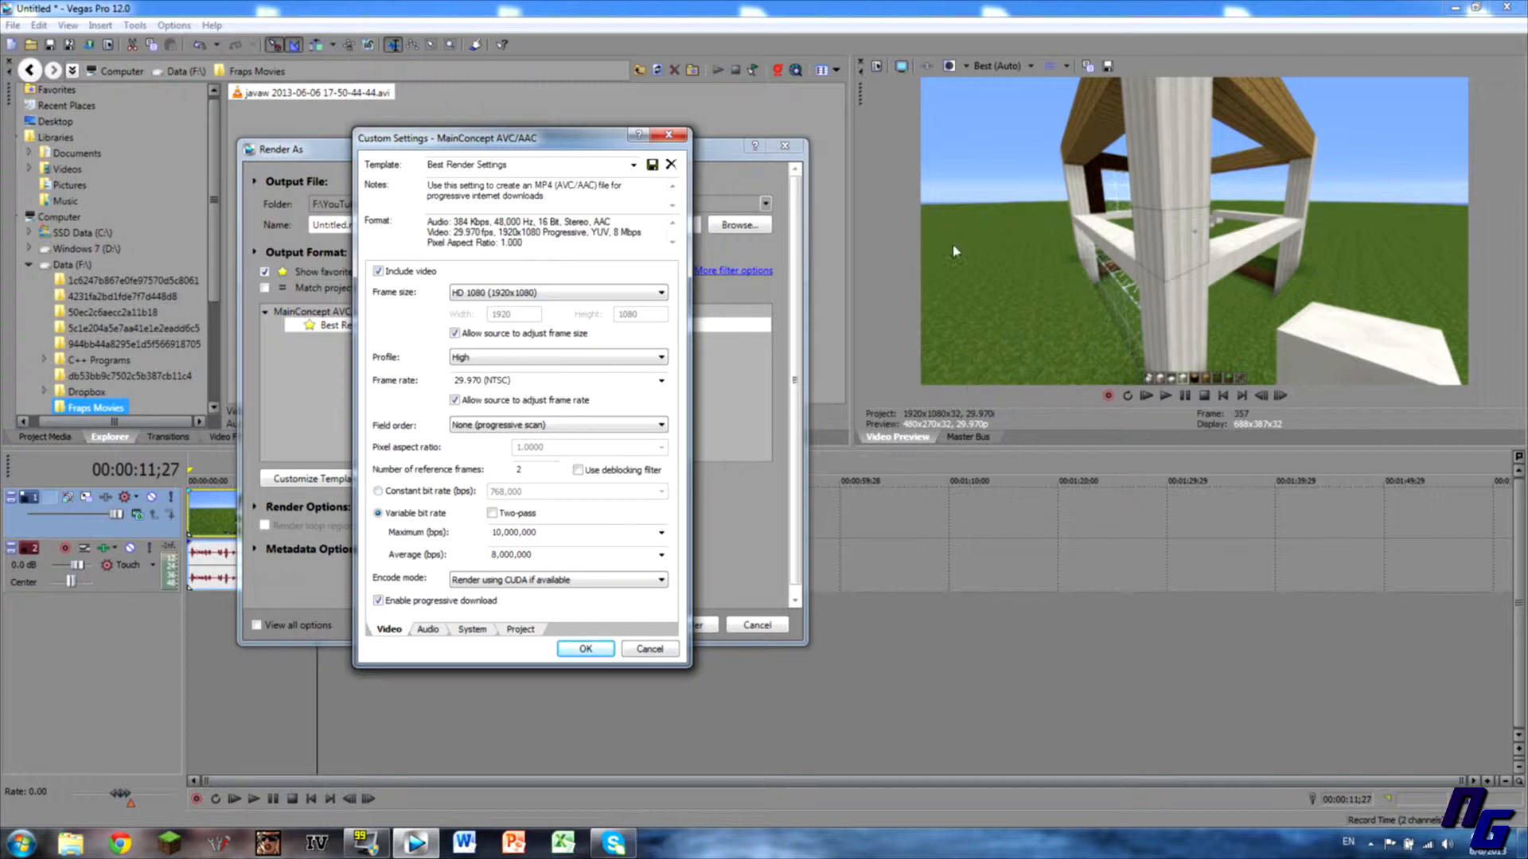
pyautogui.click(509, 362)
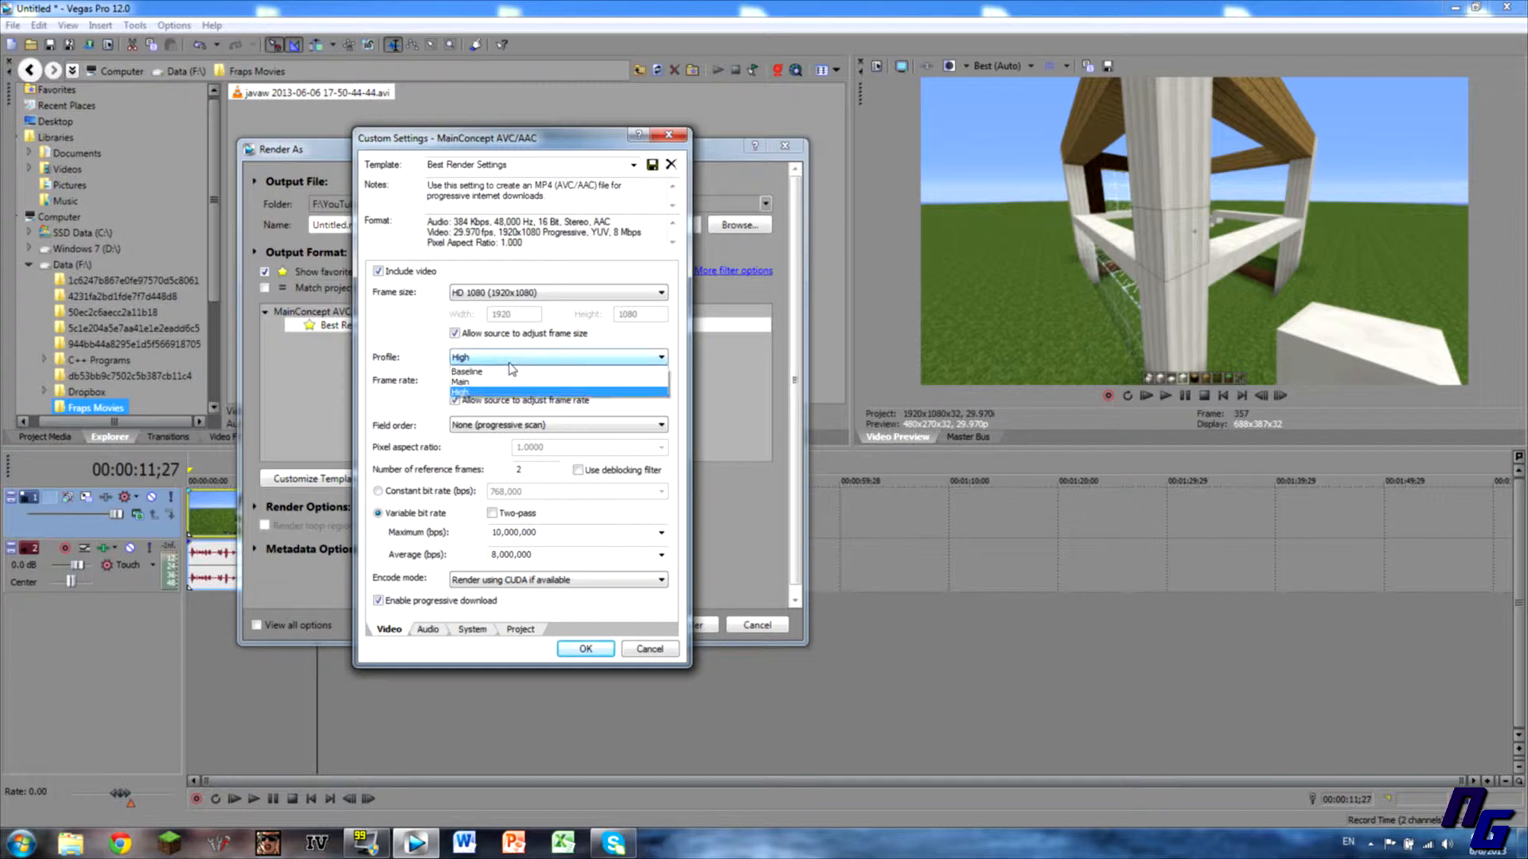
pyautogui.click(513, 371)
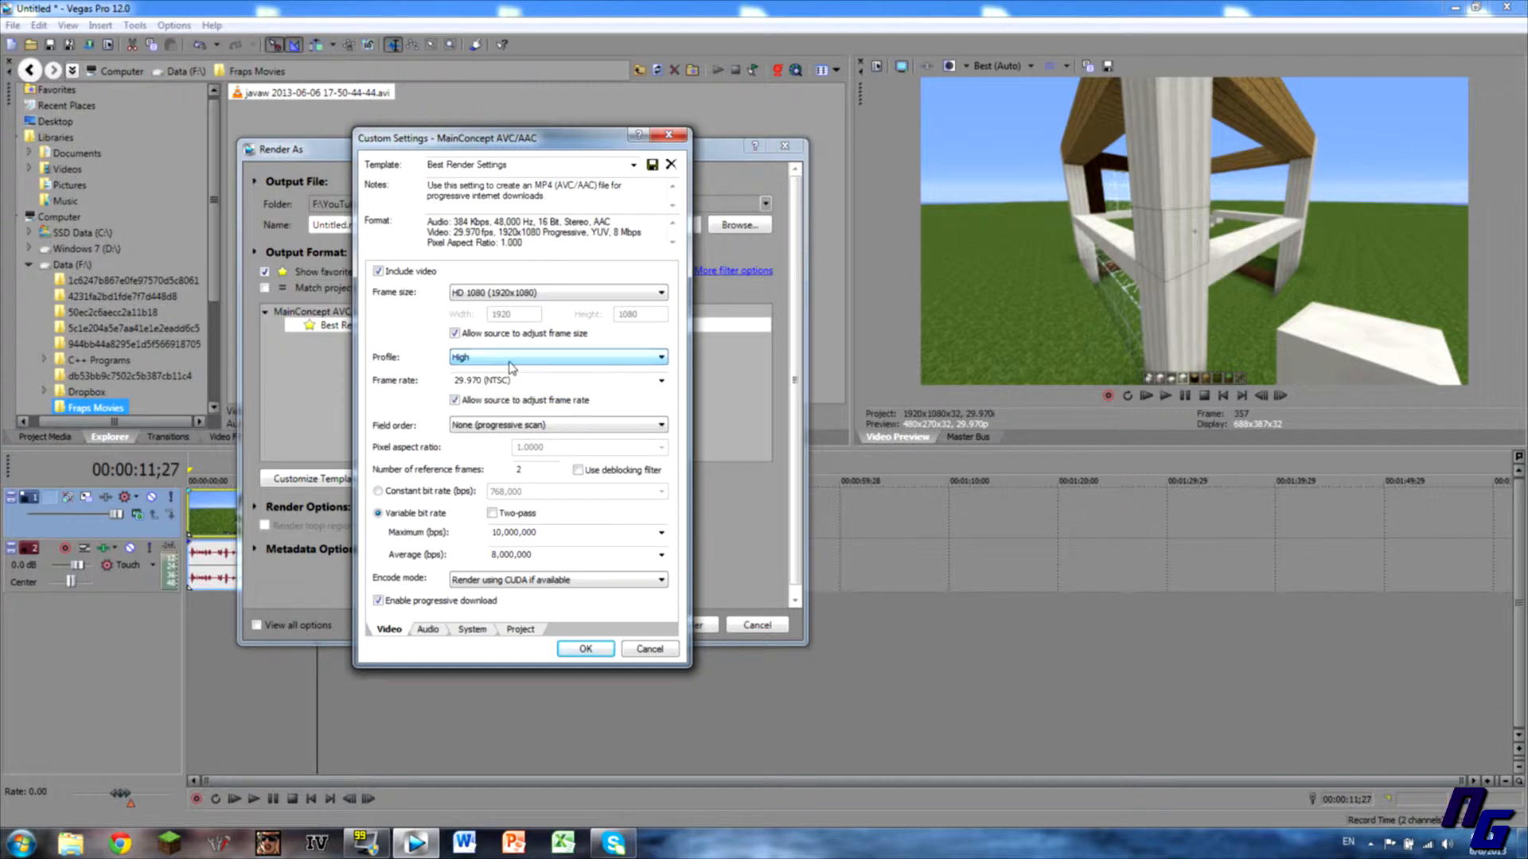
# Keep a 29.970 fps frame rate and progressive field order on the Video tab.
pyautogui.click(659, 383)
pyautogui.click(660, 382)
pyautogui.click(598, 425)
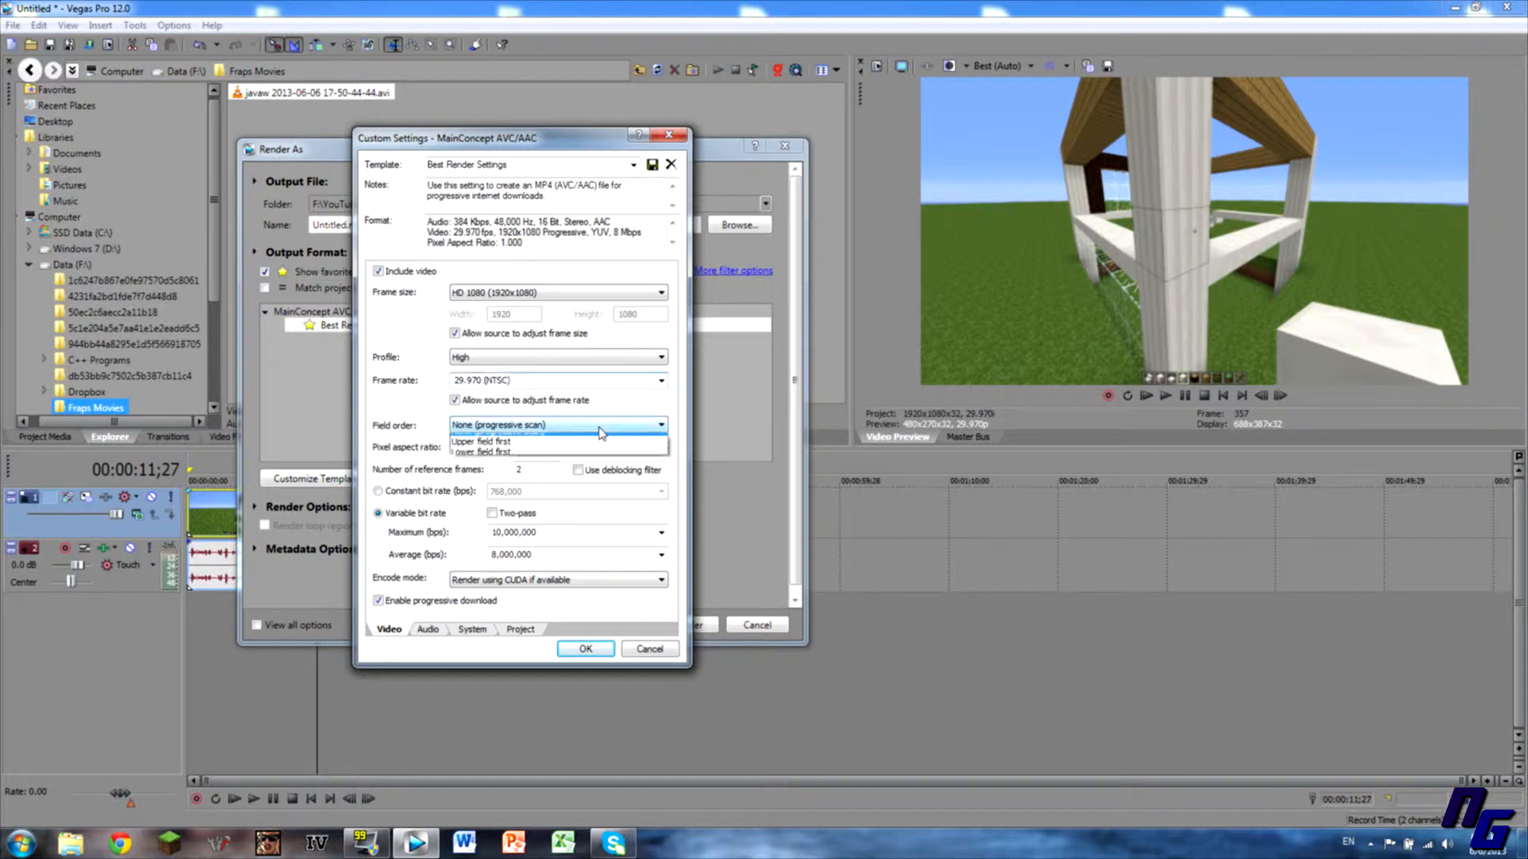
pyautogui.click(546, 436)
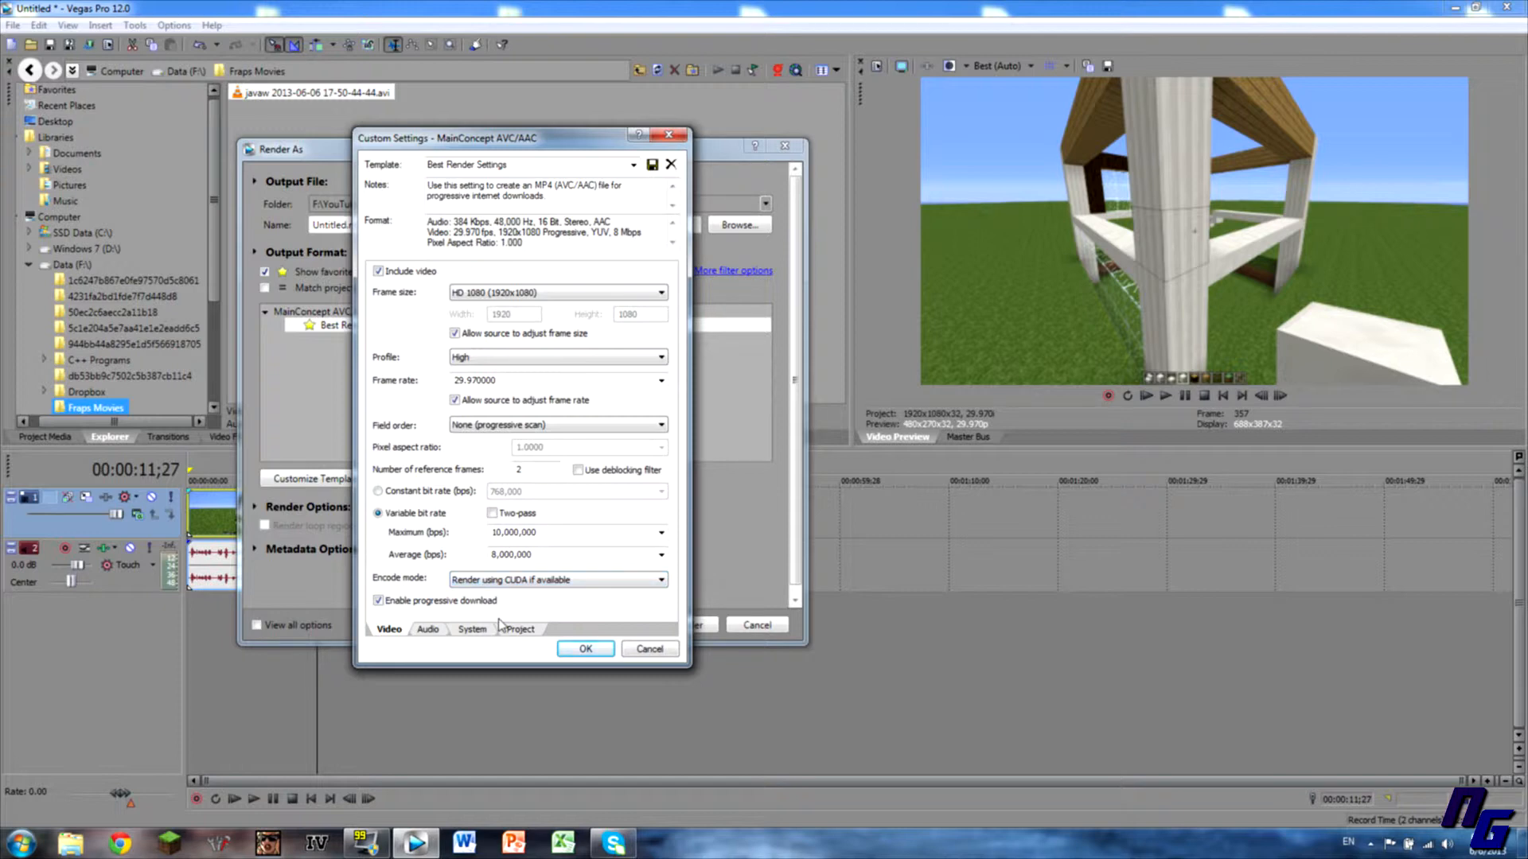
# Keep Encode mode on 'Render using CUDA if available' and view the System tab.
pyautogui.click(470, 580)
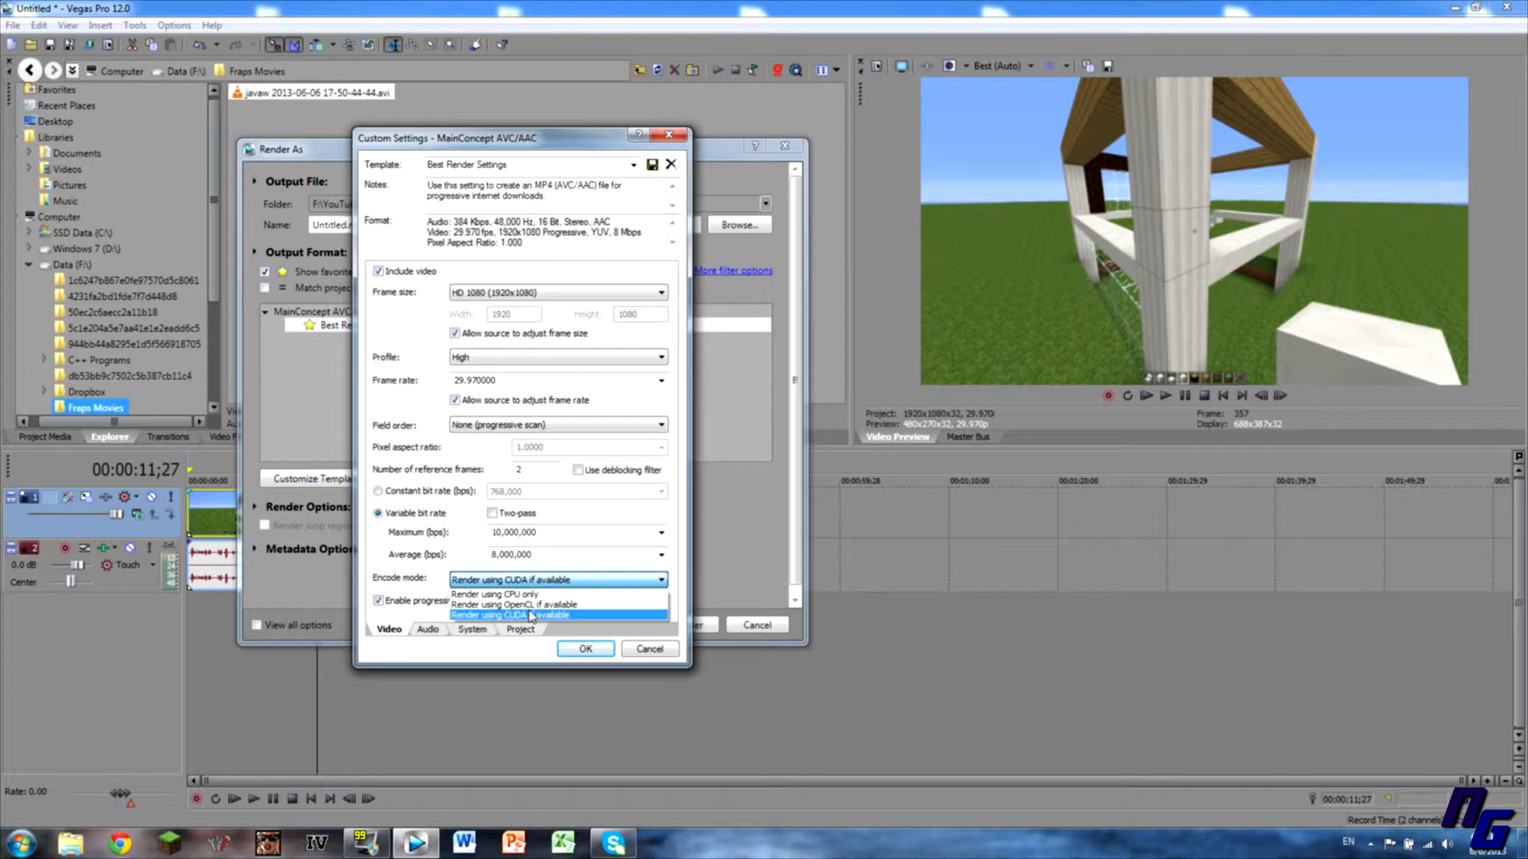
pyautogui.click(532, 615)
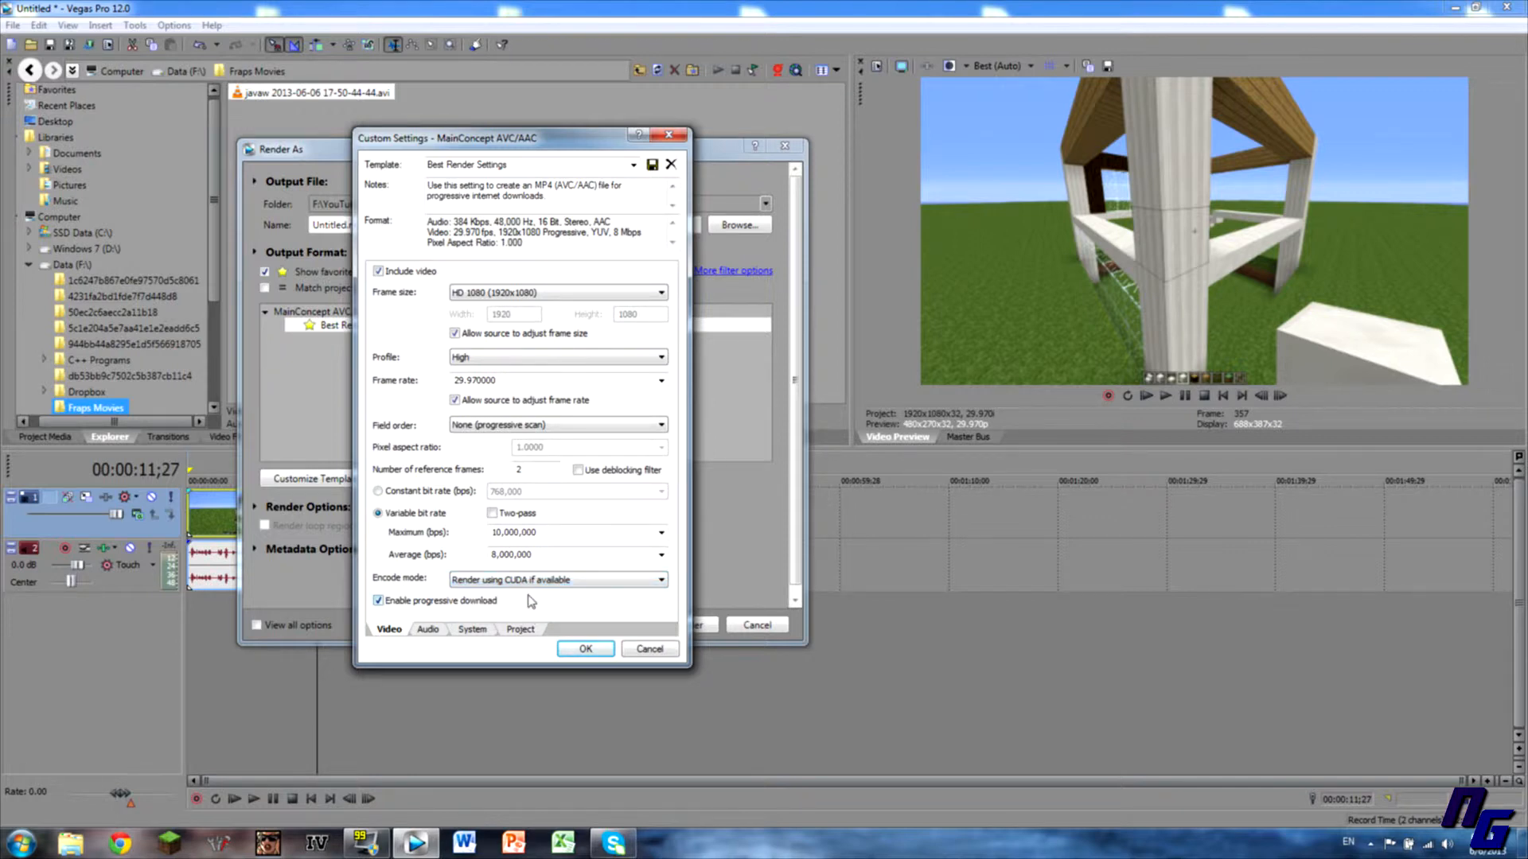
pyautogui.click(474, 629)
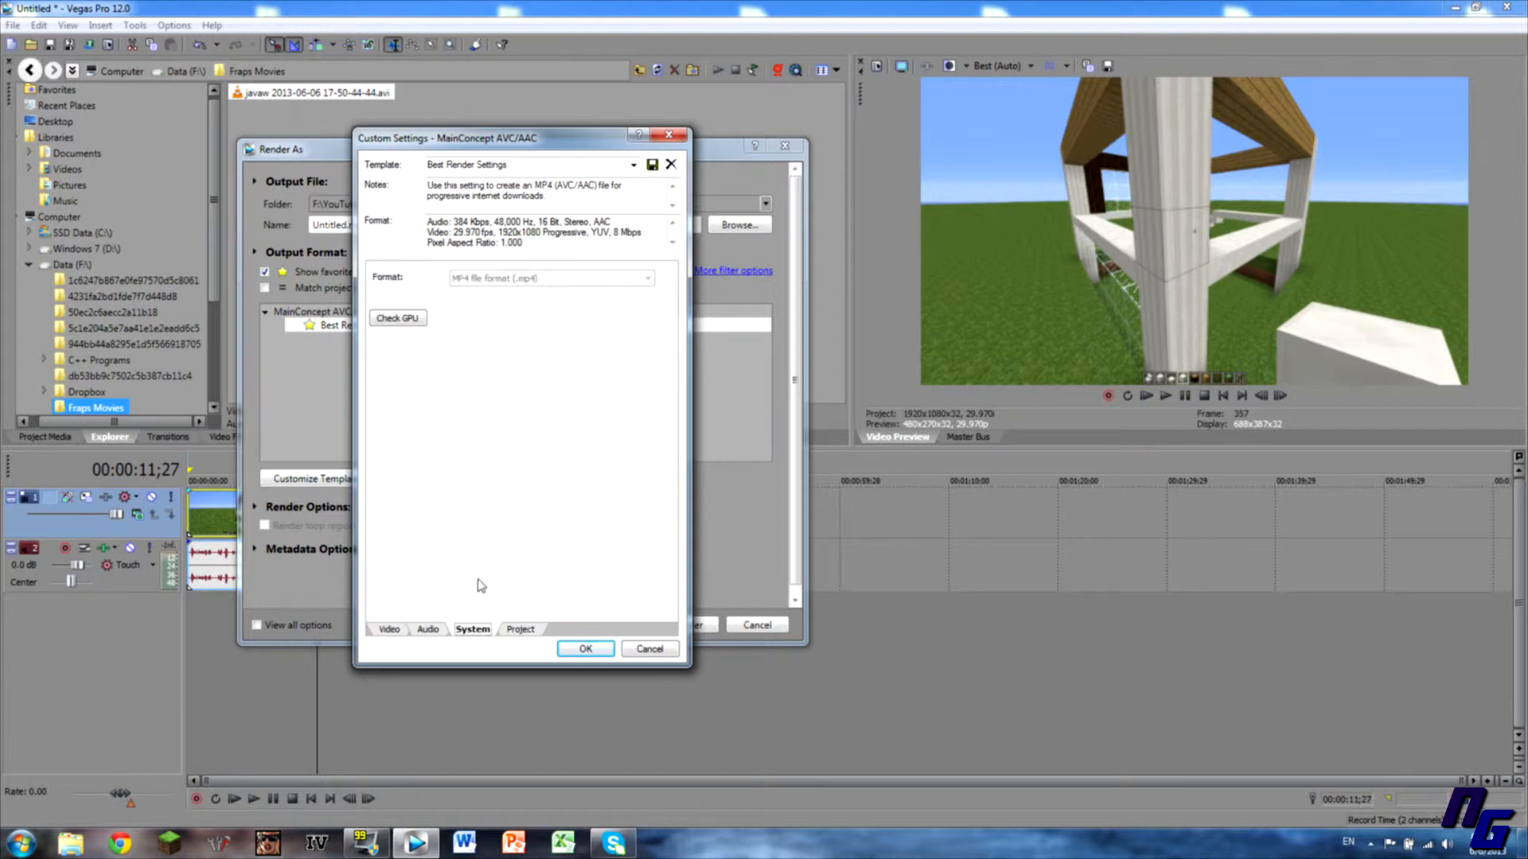
pyautogui.click(389, 629)
pyautogui.click(501, 581)
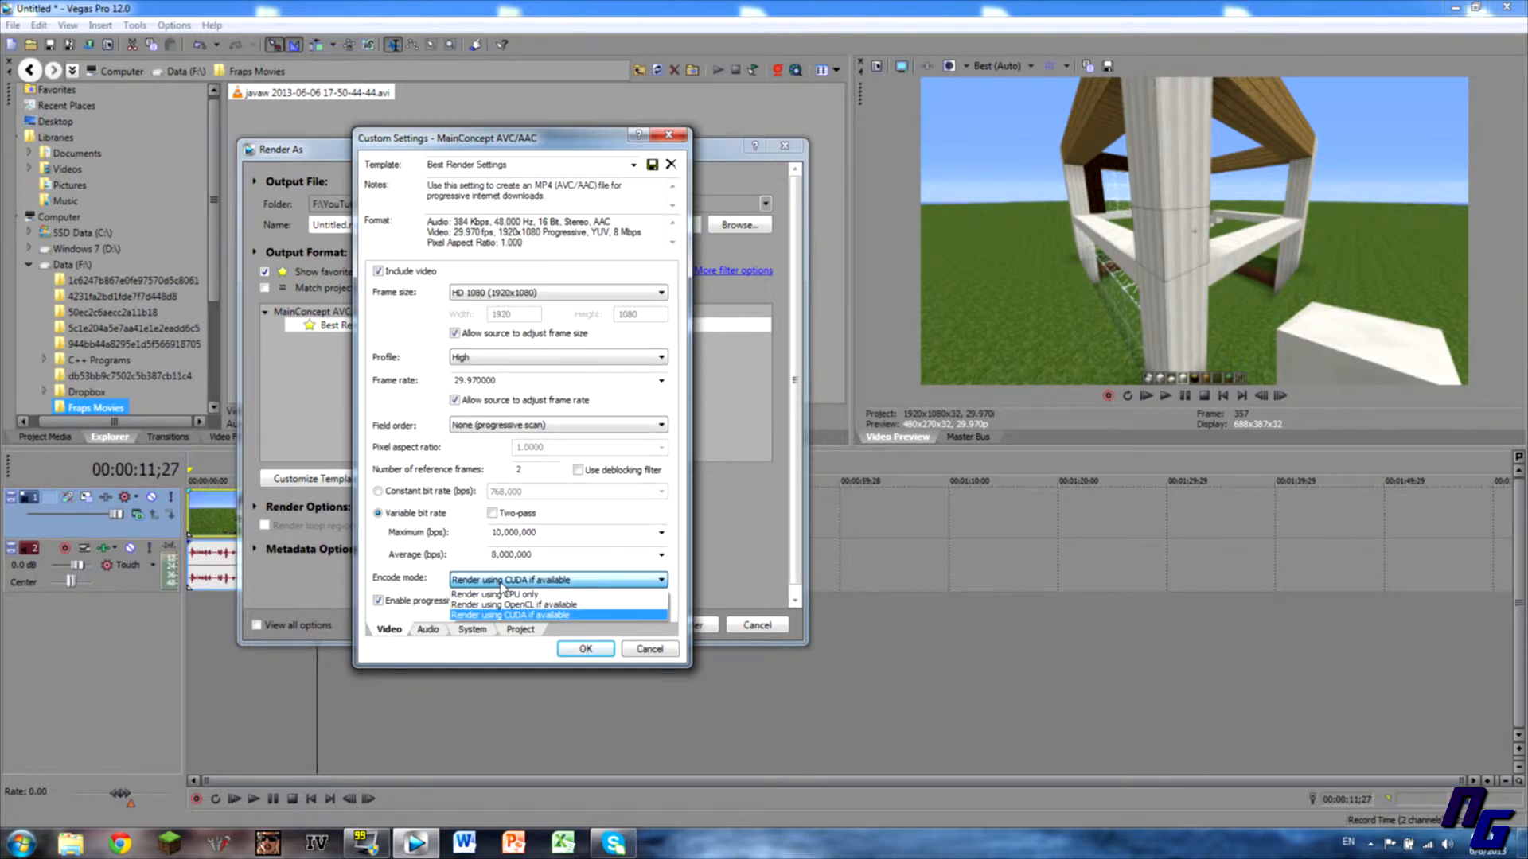
pyautogui.click(516, 615)
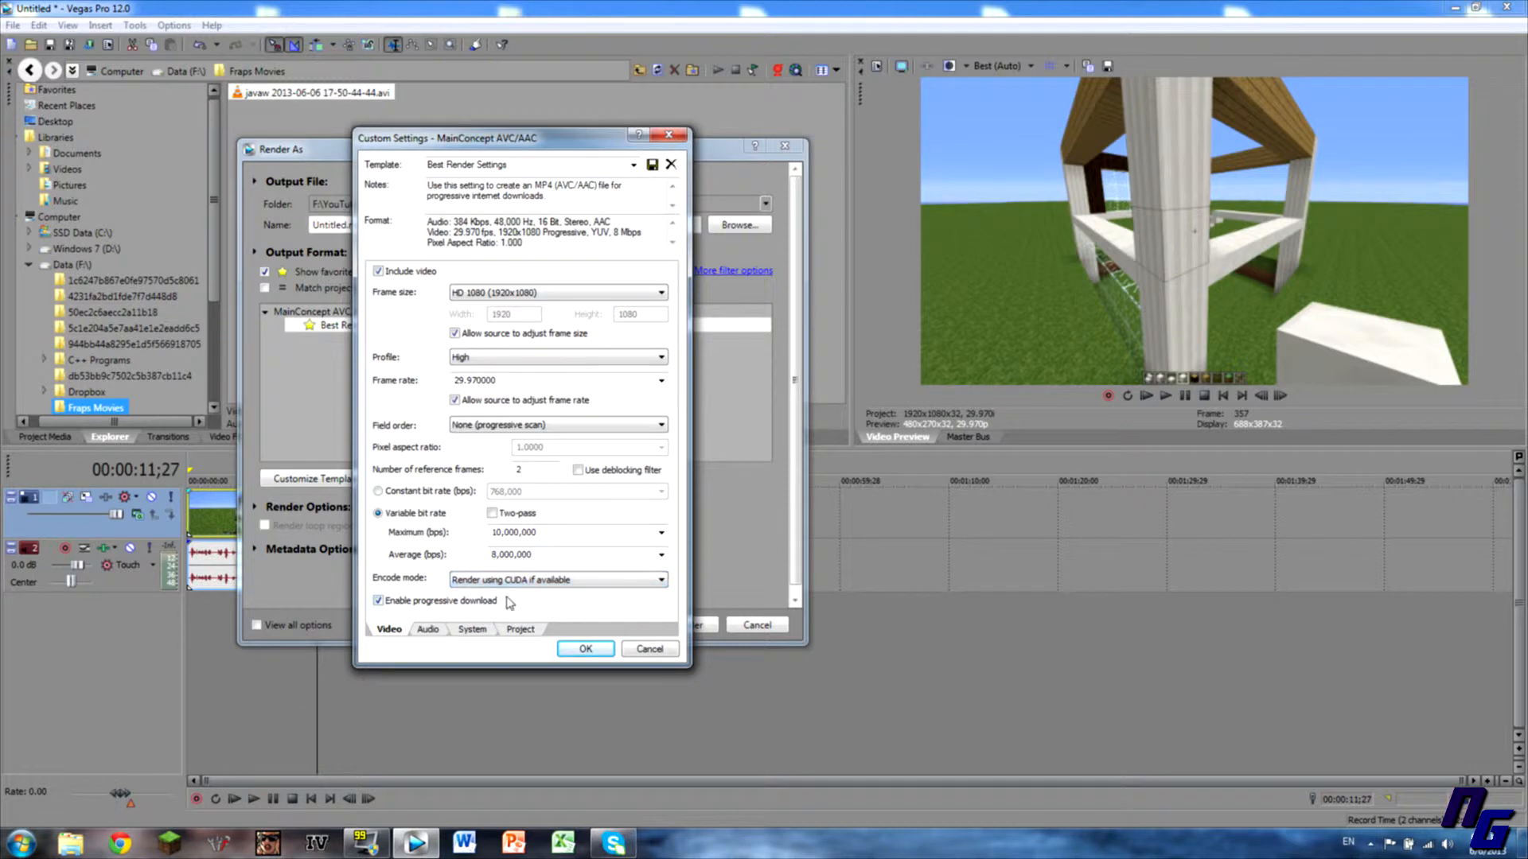
pyautogui.click(474, 628)
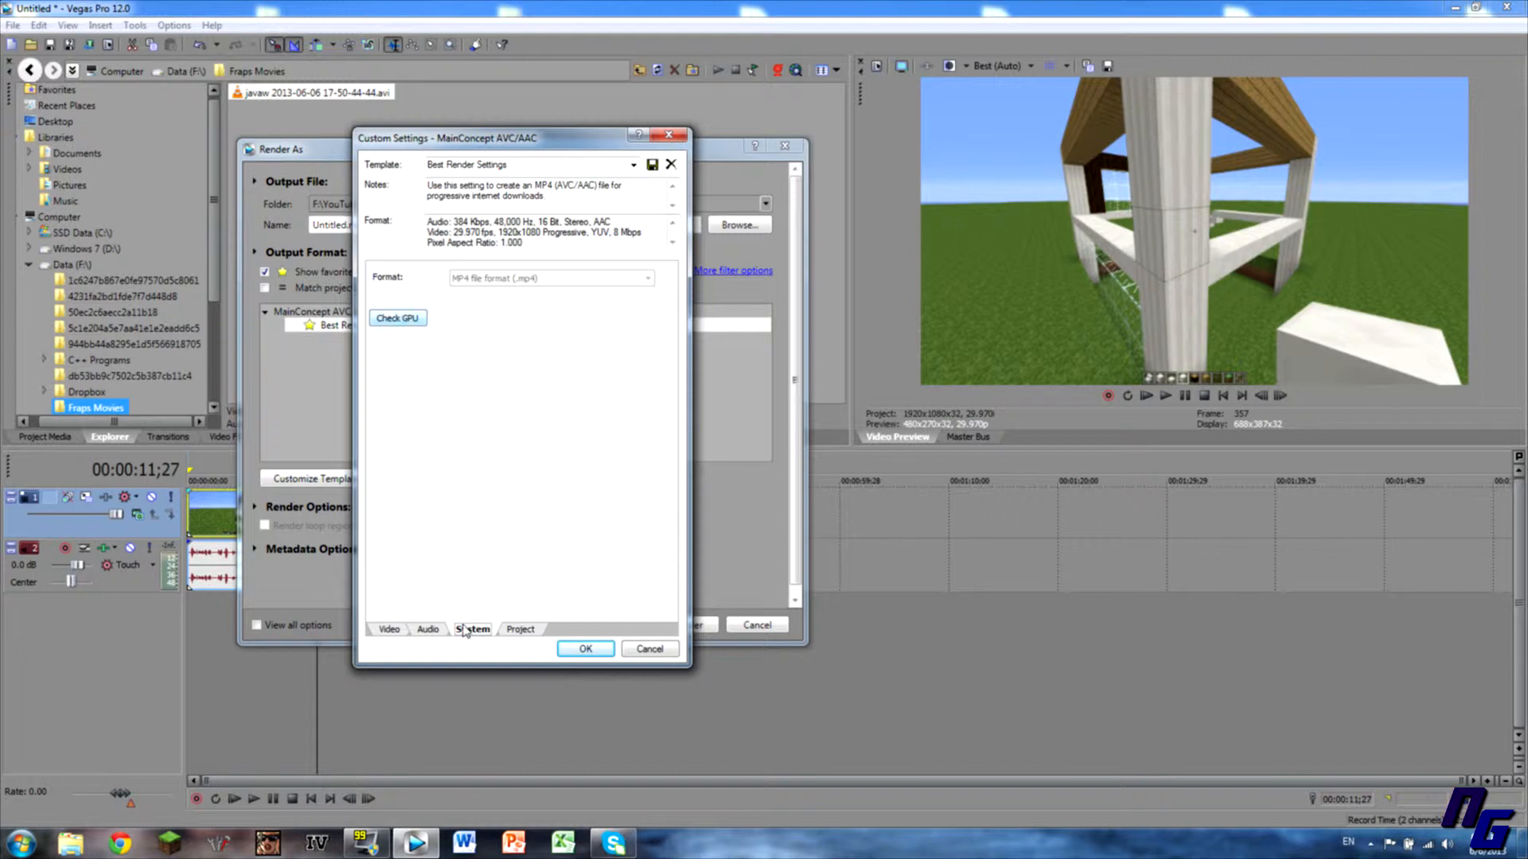
# Check the GPU for CUDA support and reselect 'Render using CUDA if available'.
pyautogui.click(426, 630)
pyautogui.click(477, 630)
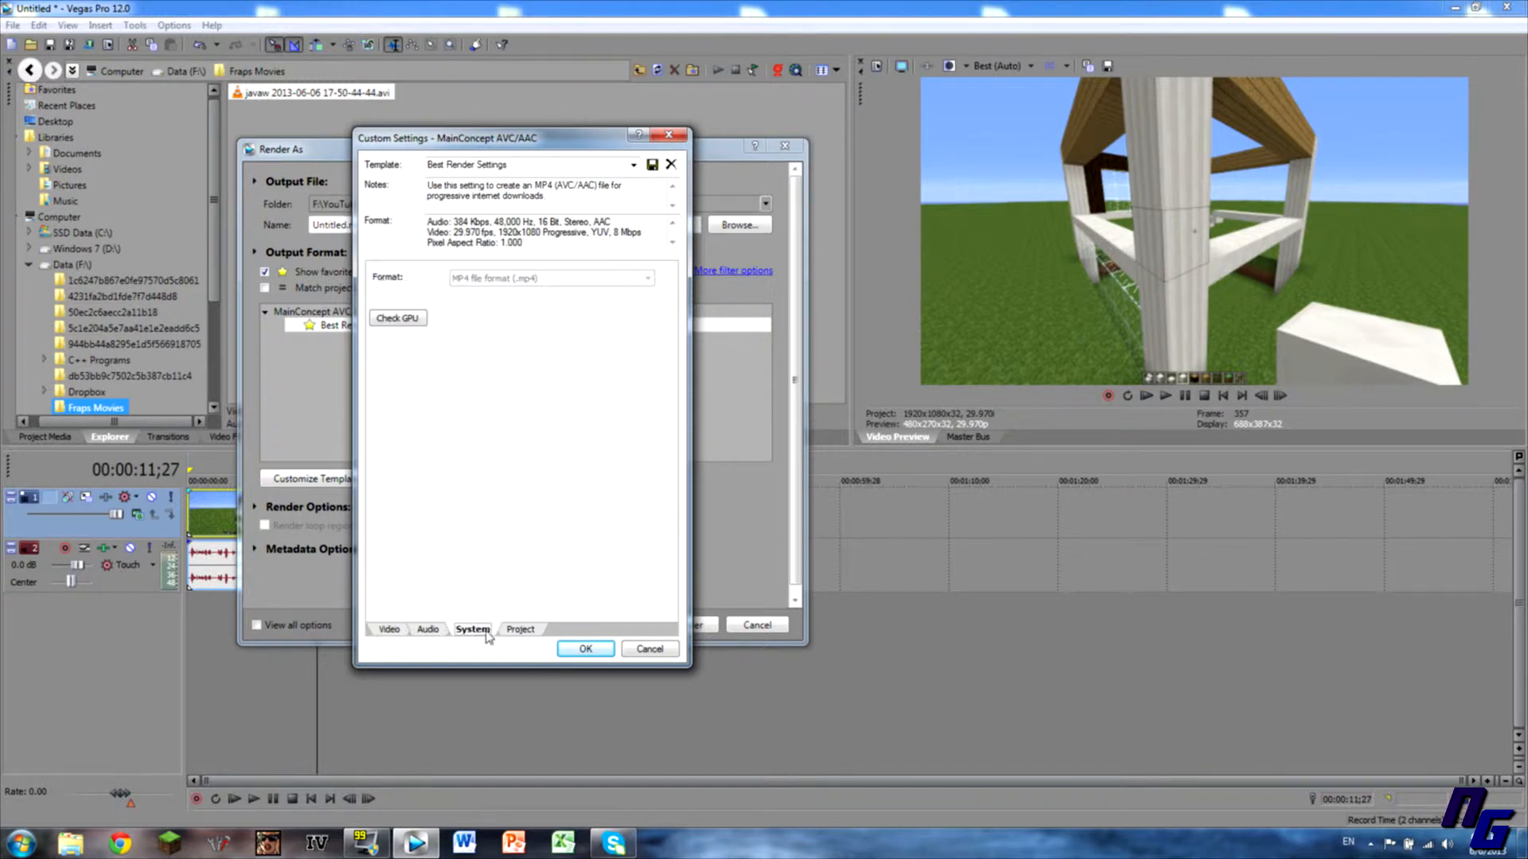
pyautogui.click(405, 318)
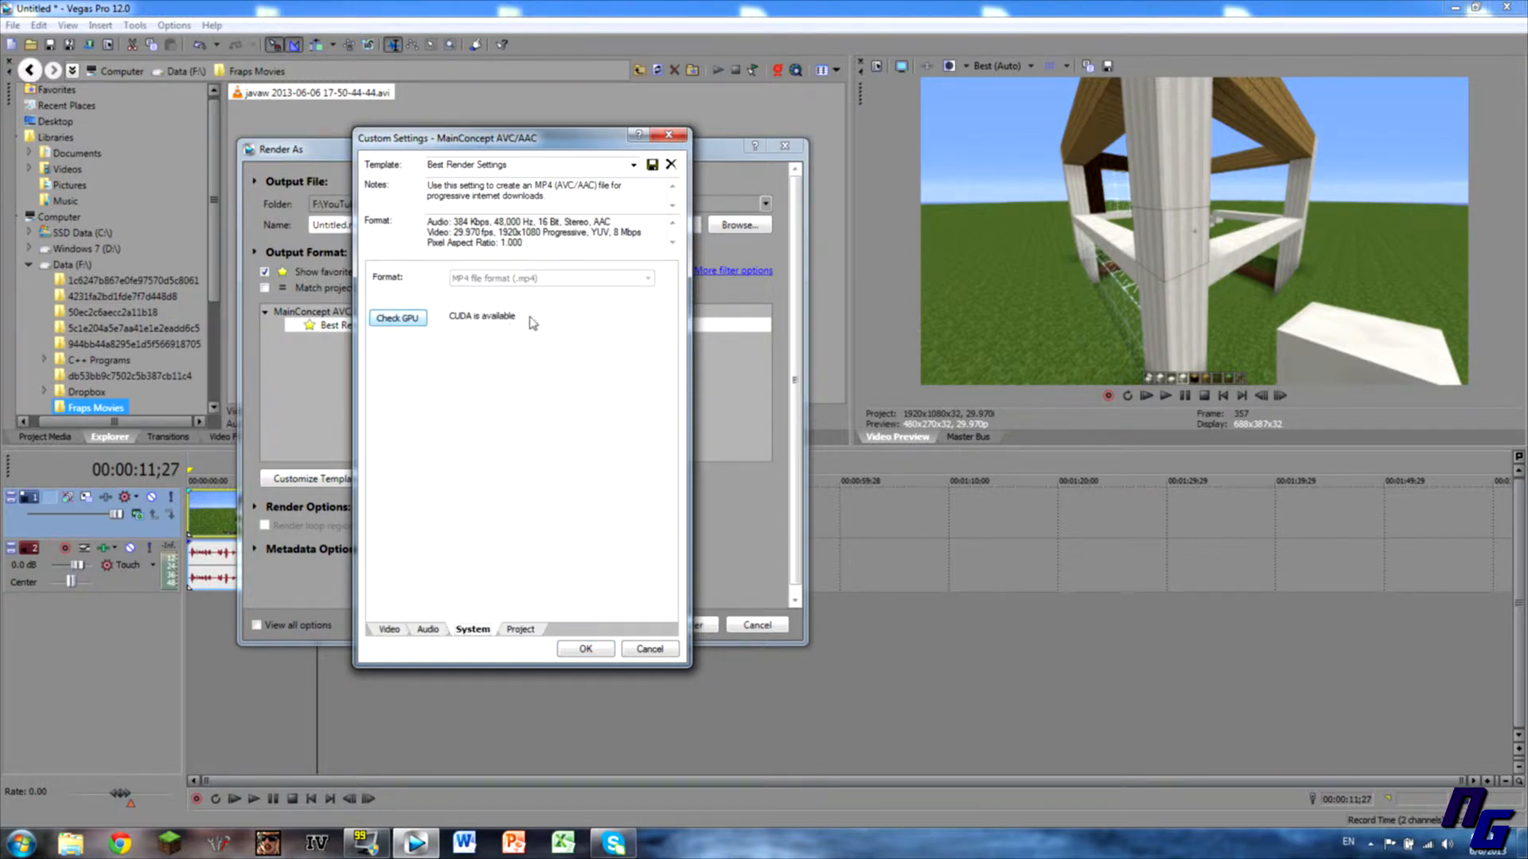
pyautogui.click(390, 630)
pyautogui.click(513, 580)
pyautogui.click(466, 610)
# Keep the audio bit rate at 384,000 bps, then return to the Video tab.
pyautogui.click(430, 629)
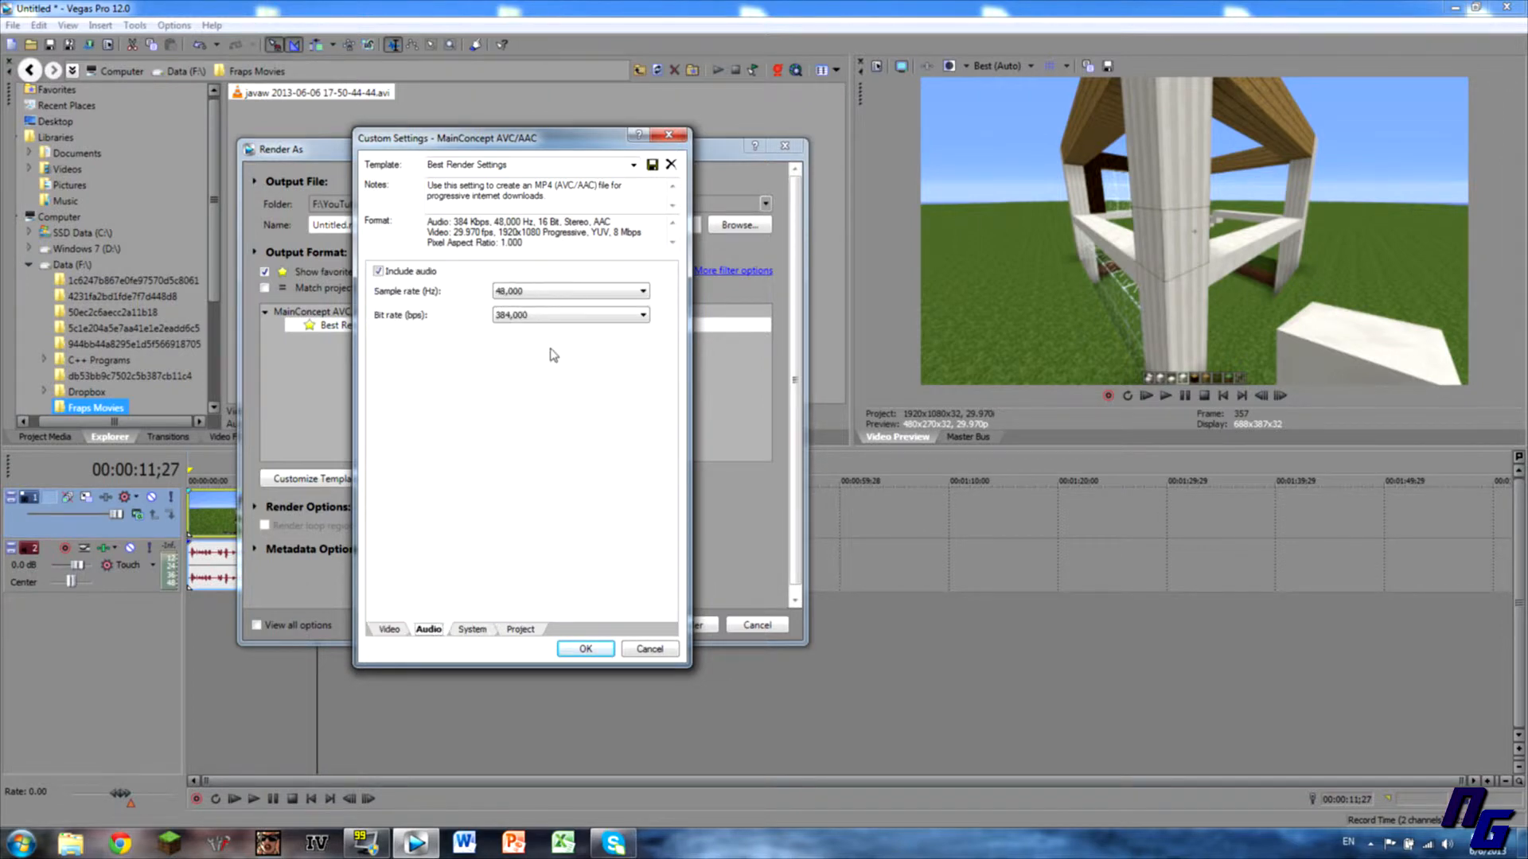
pyautogui.click(516, 316)
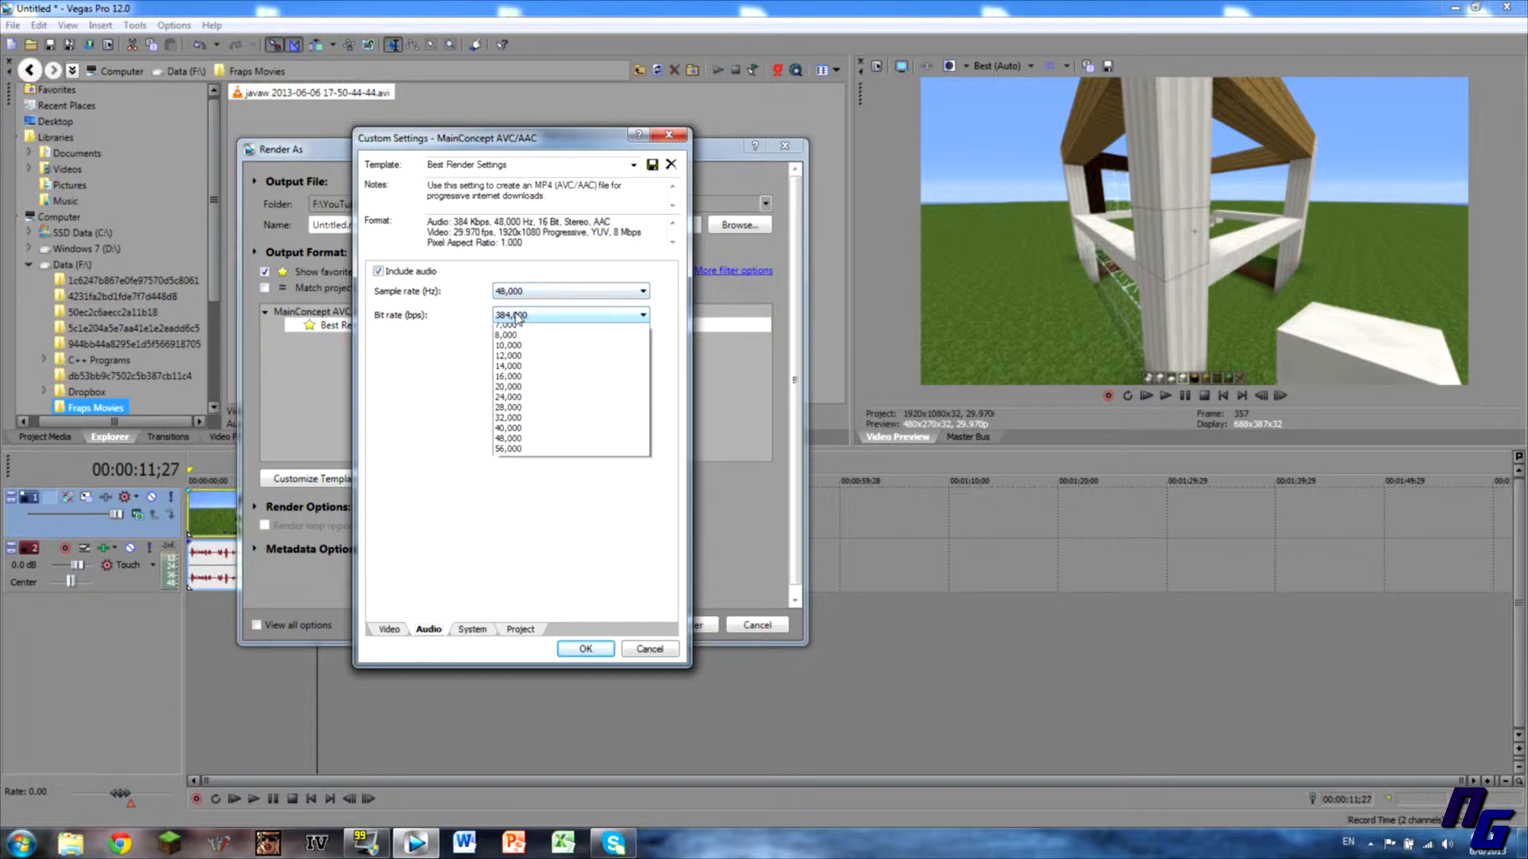
pyautogui.click(516, 316)
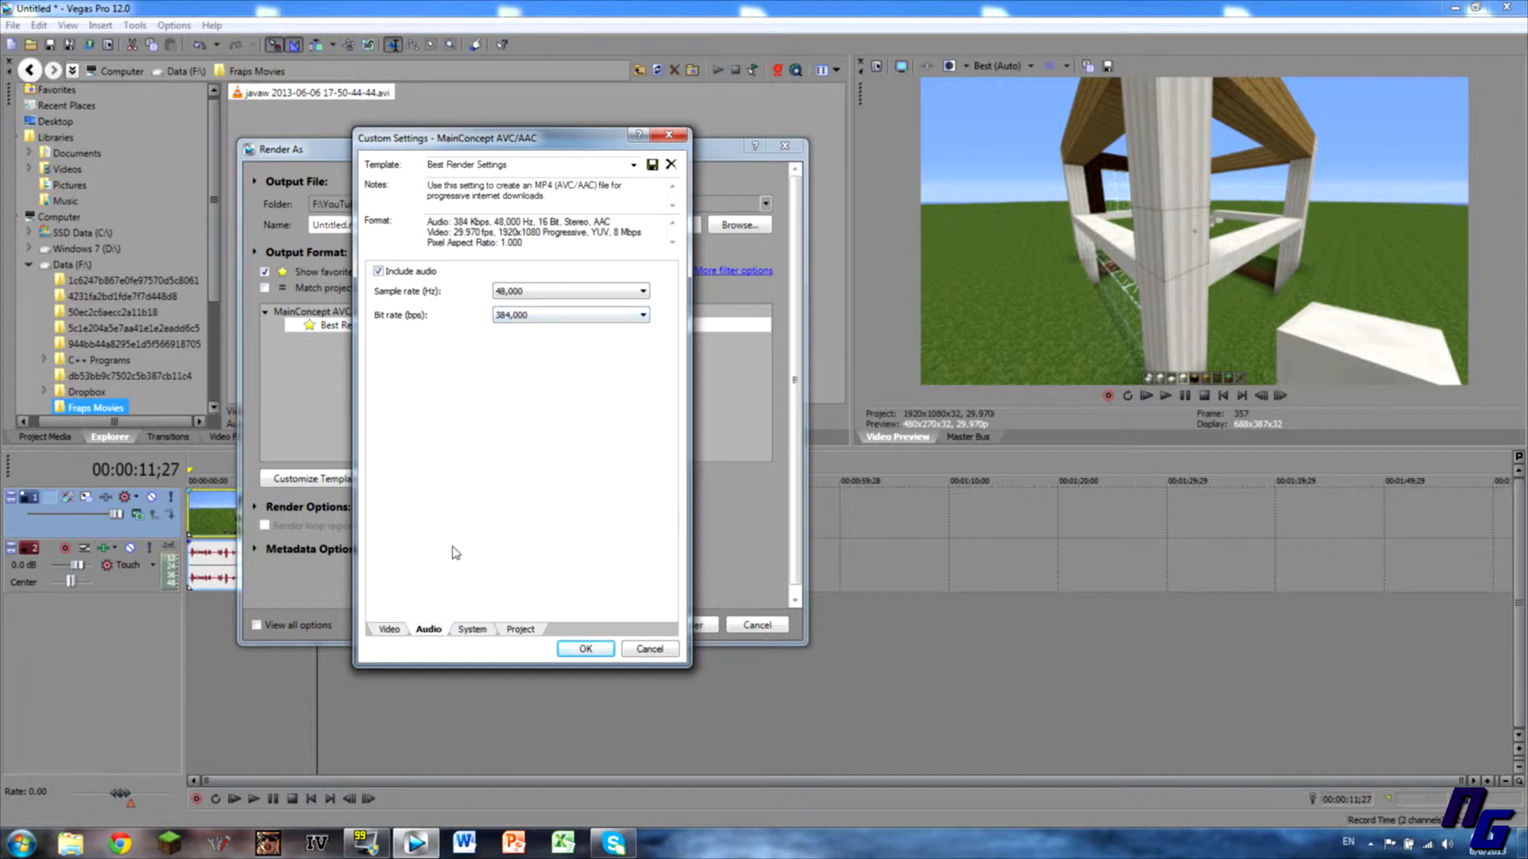
pyautogui.click(477, 630)
pyautogui.click(515, 630)
pyautogui.click(411, 631)
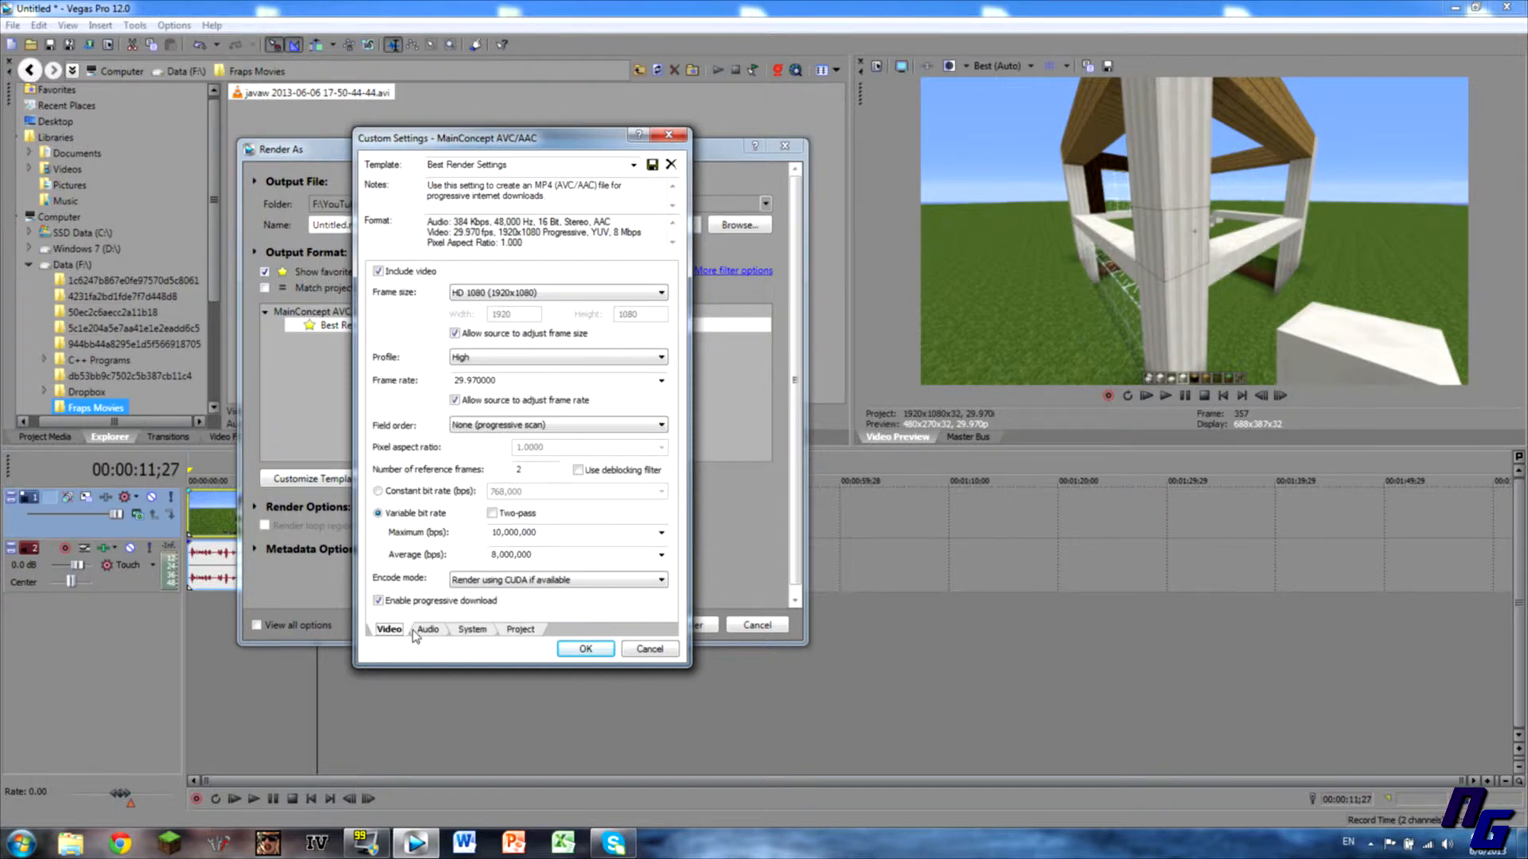
# Accept the custom settings and select the original Best Render Settings template.
pyautogui.click(585, 649)
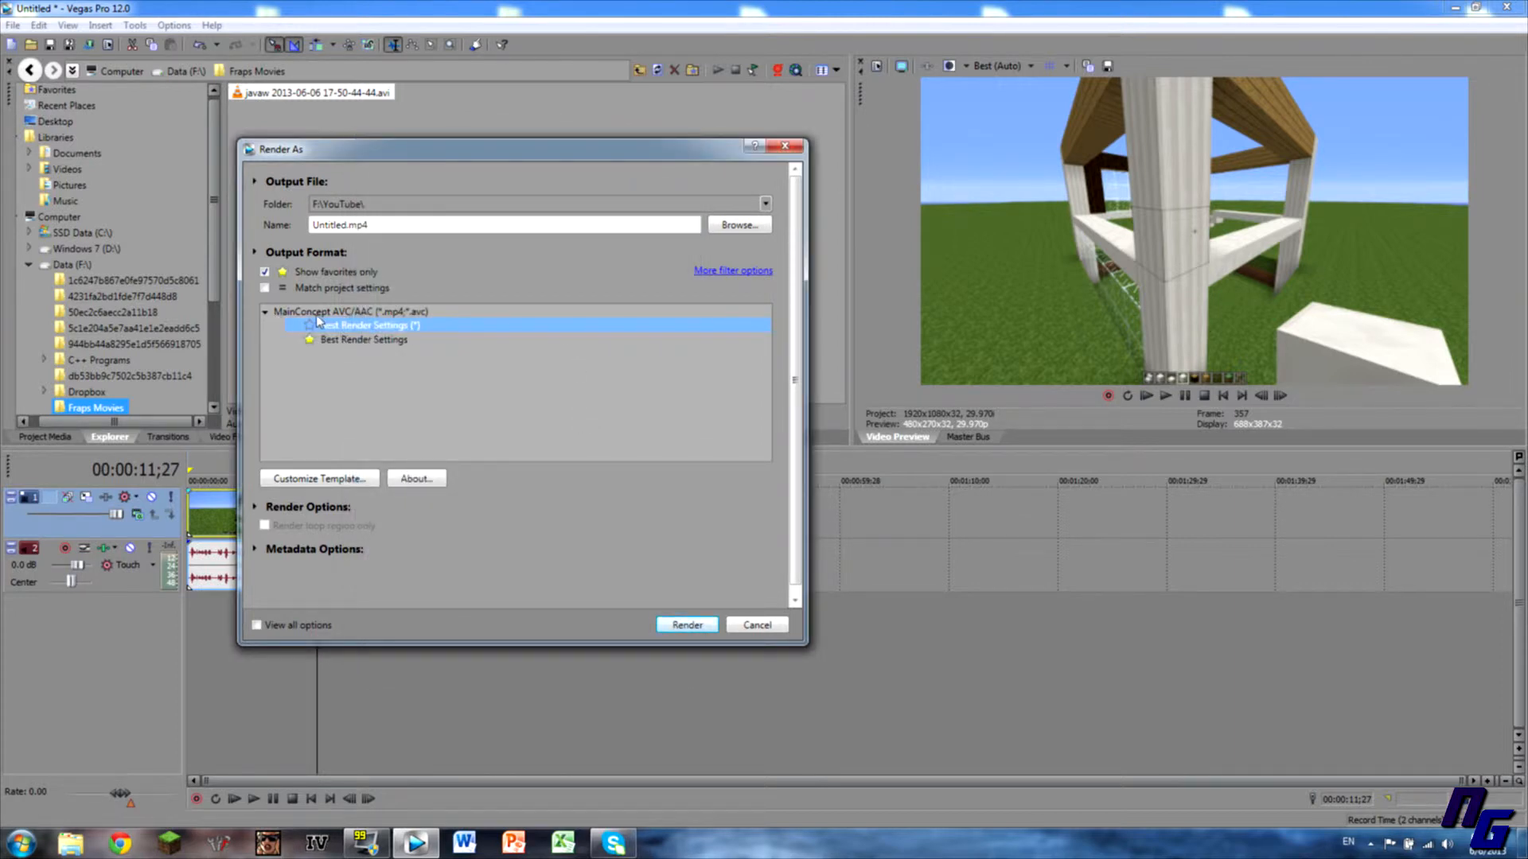
pyautogui.click(274, 316)
pyautogui.click(274, 317)
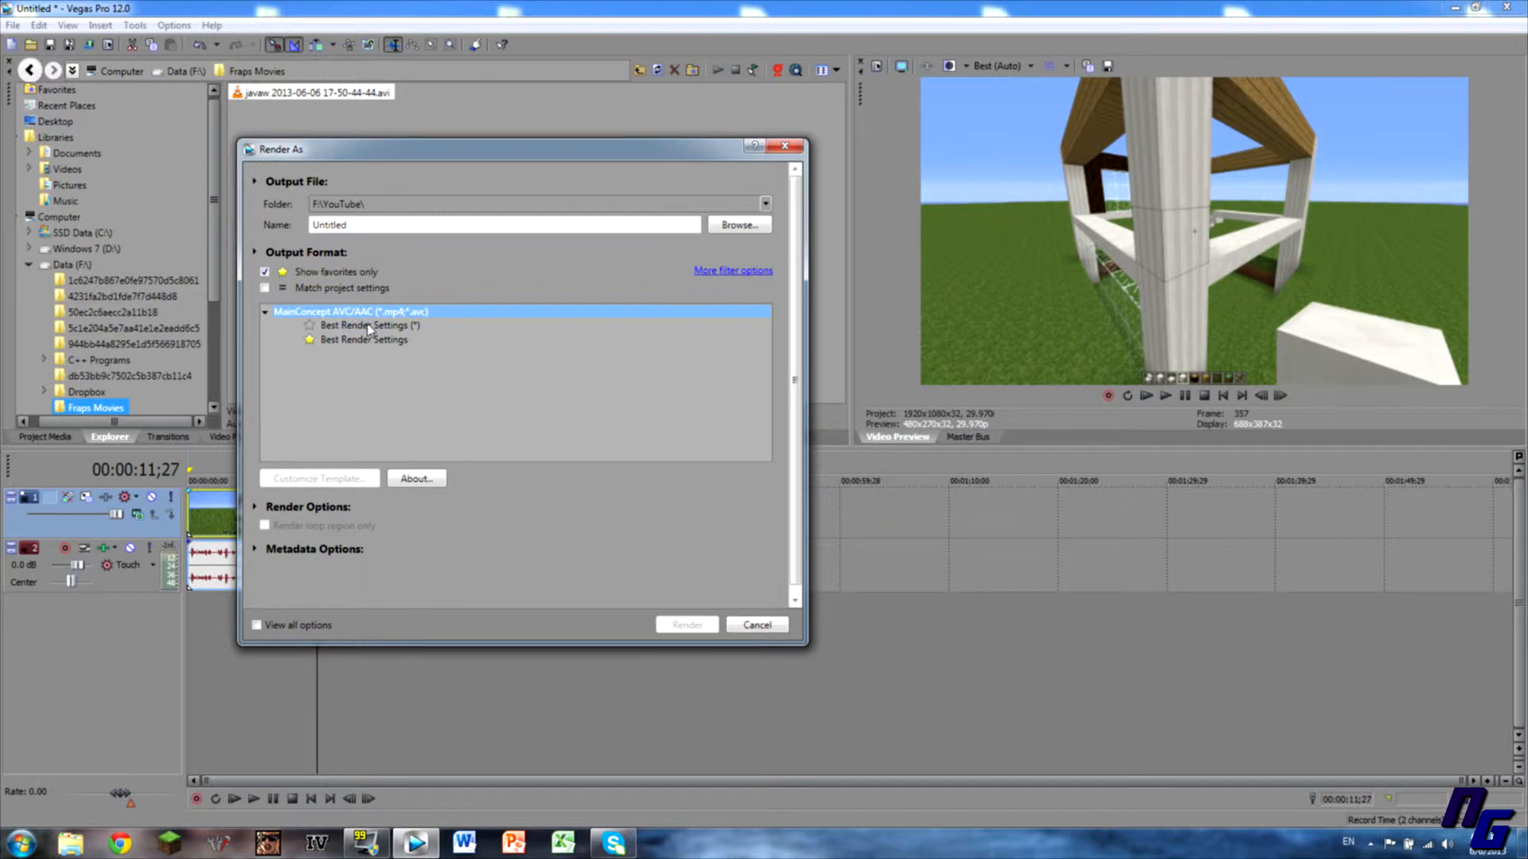
pyautogui.click(367, 325)
pyautogui.click(326, 340)
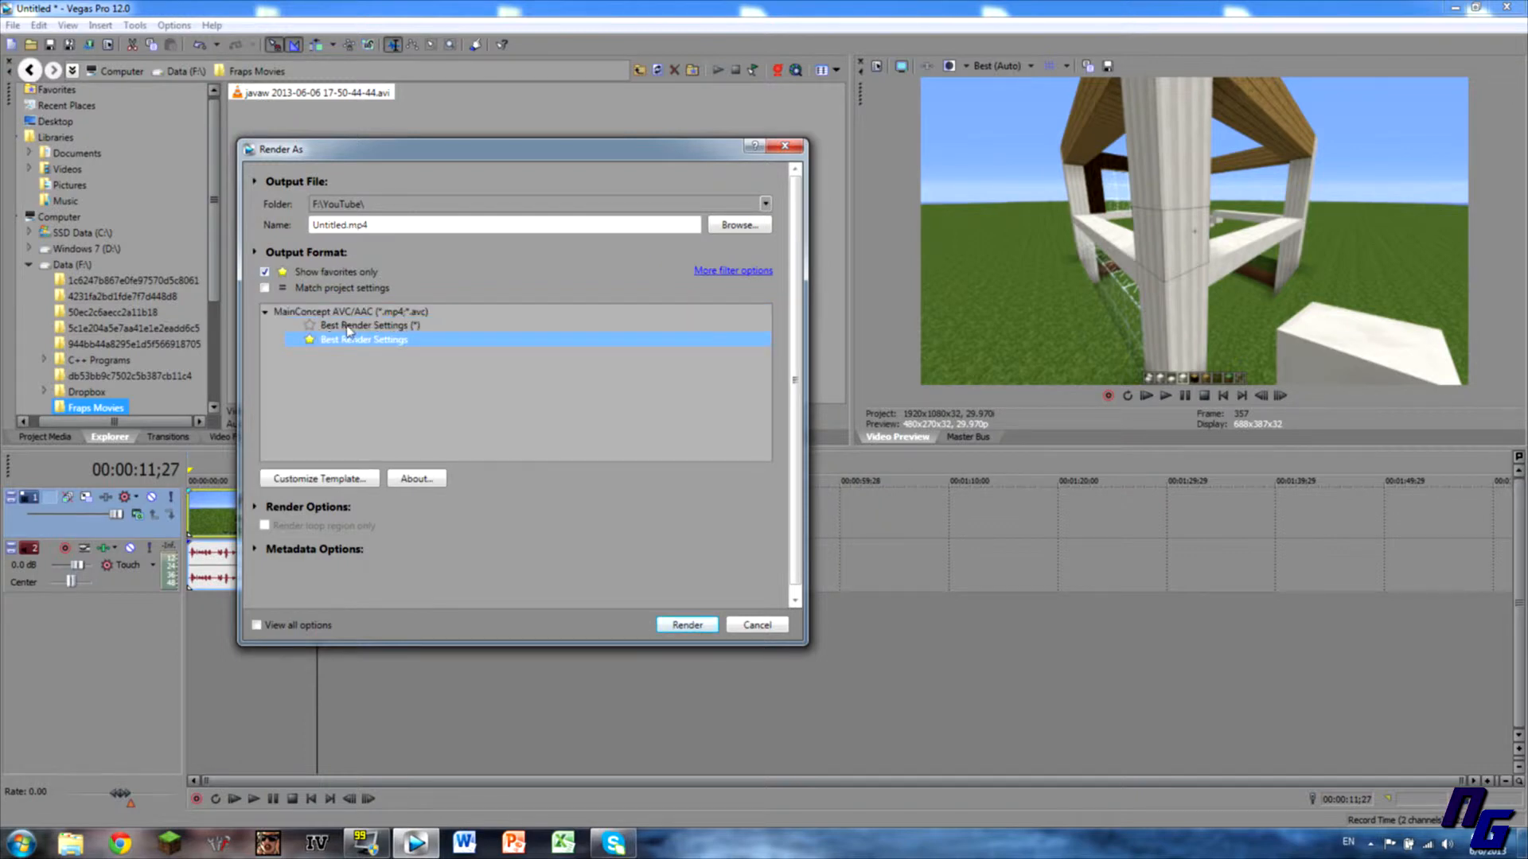
pyautogui.click(374, 228)
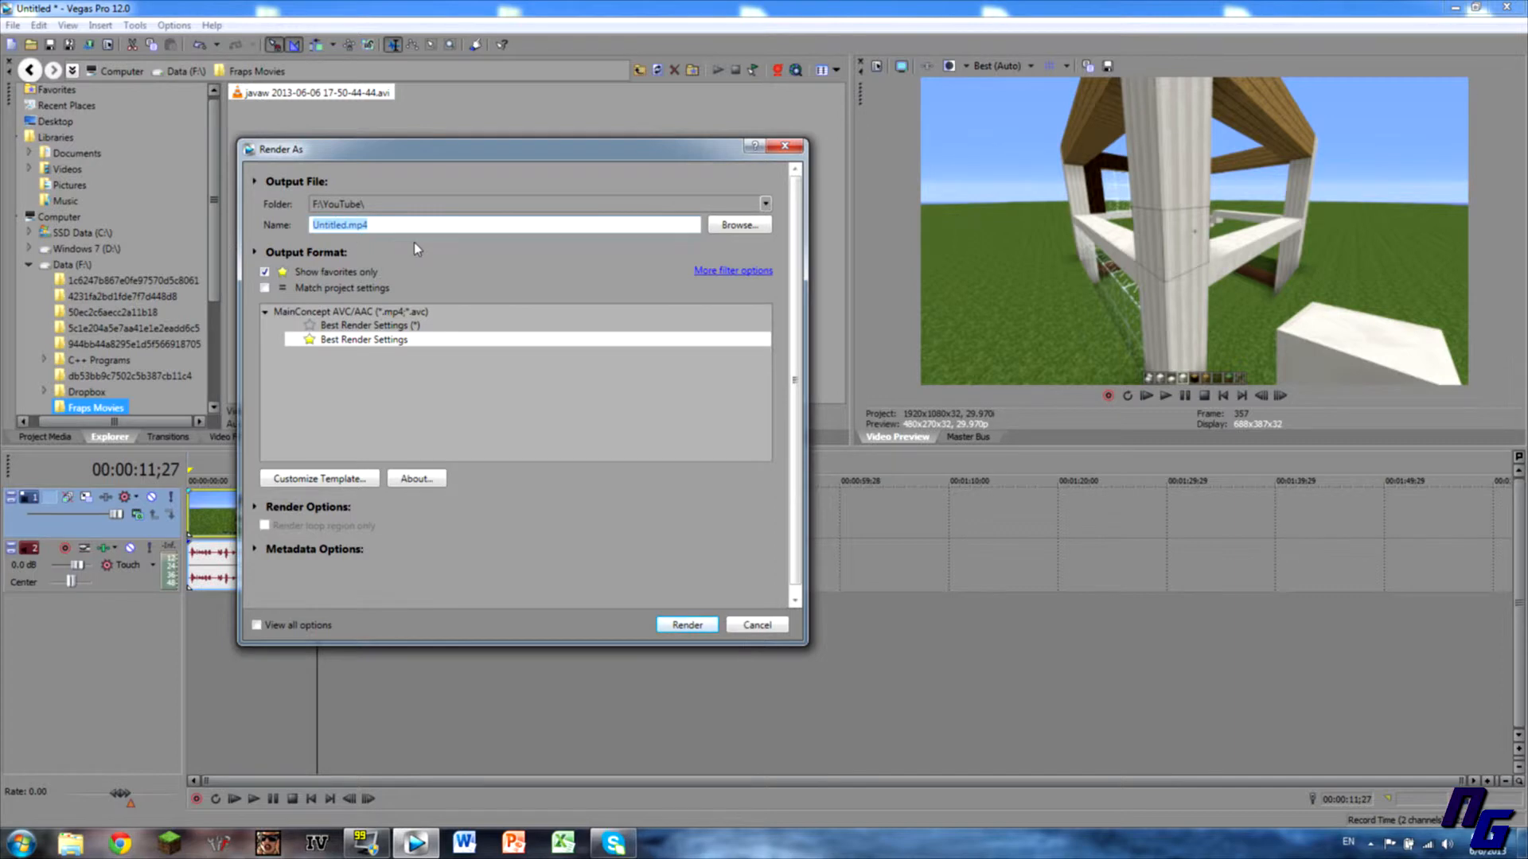
# Reopen the Best Render Settings custom settings, then close them unchanged.
pyautogui.click(367, 341)
pyautogui.click(354, 472)
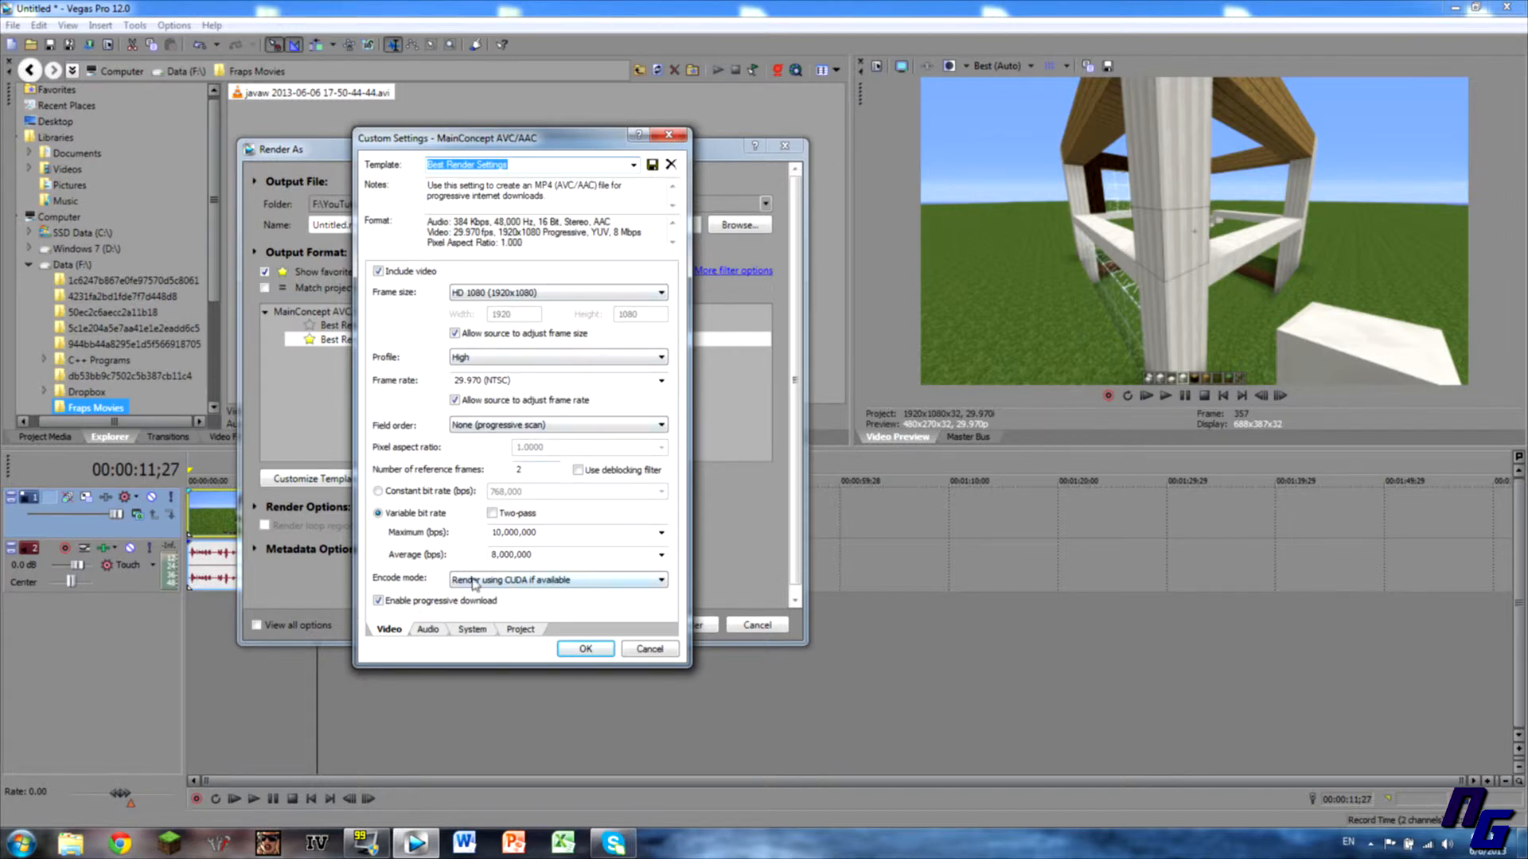
pyautogui.click(588, 649)
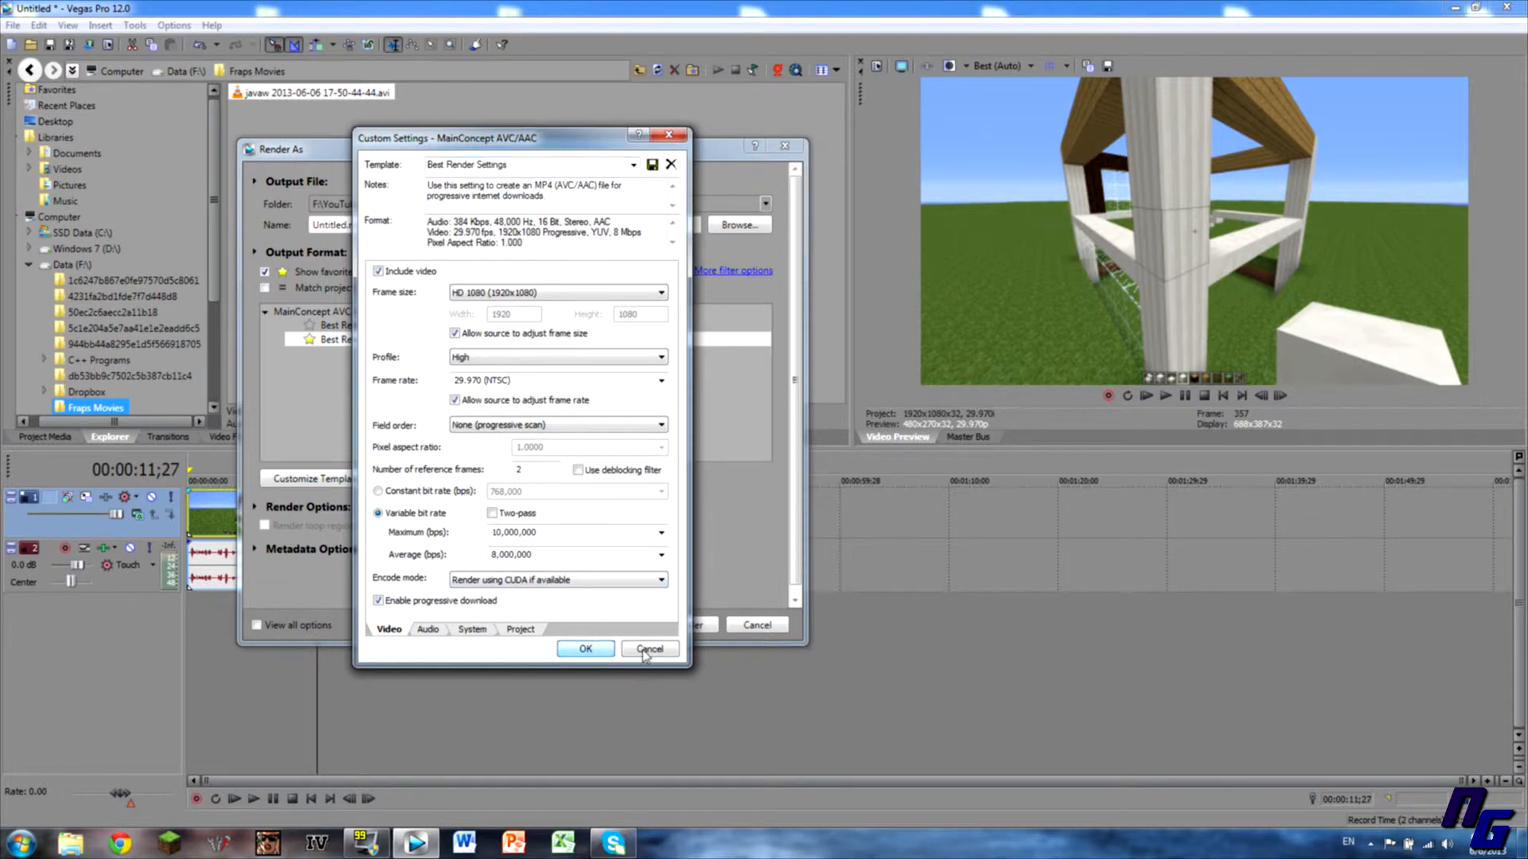
pyautogui.click(589, 649)
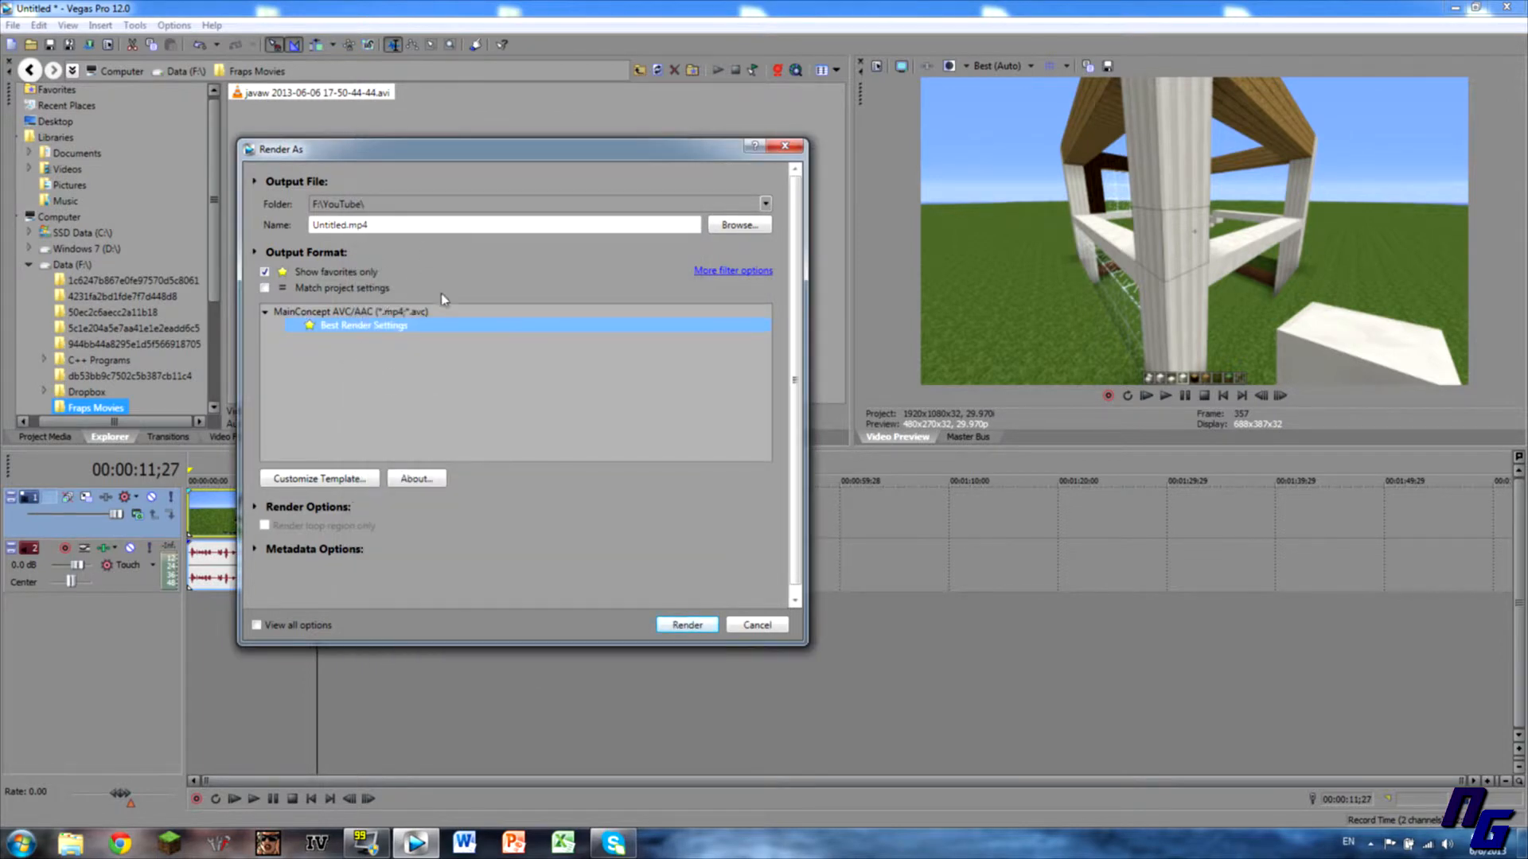
# Rename the output to Test and render it to F:\YouTube\Test.mp4.
pyautogui.moveTo(413, 226); pyautogui.dragTo(256, 228)
pyautogui.write('Test')
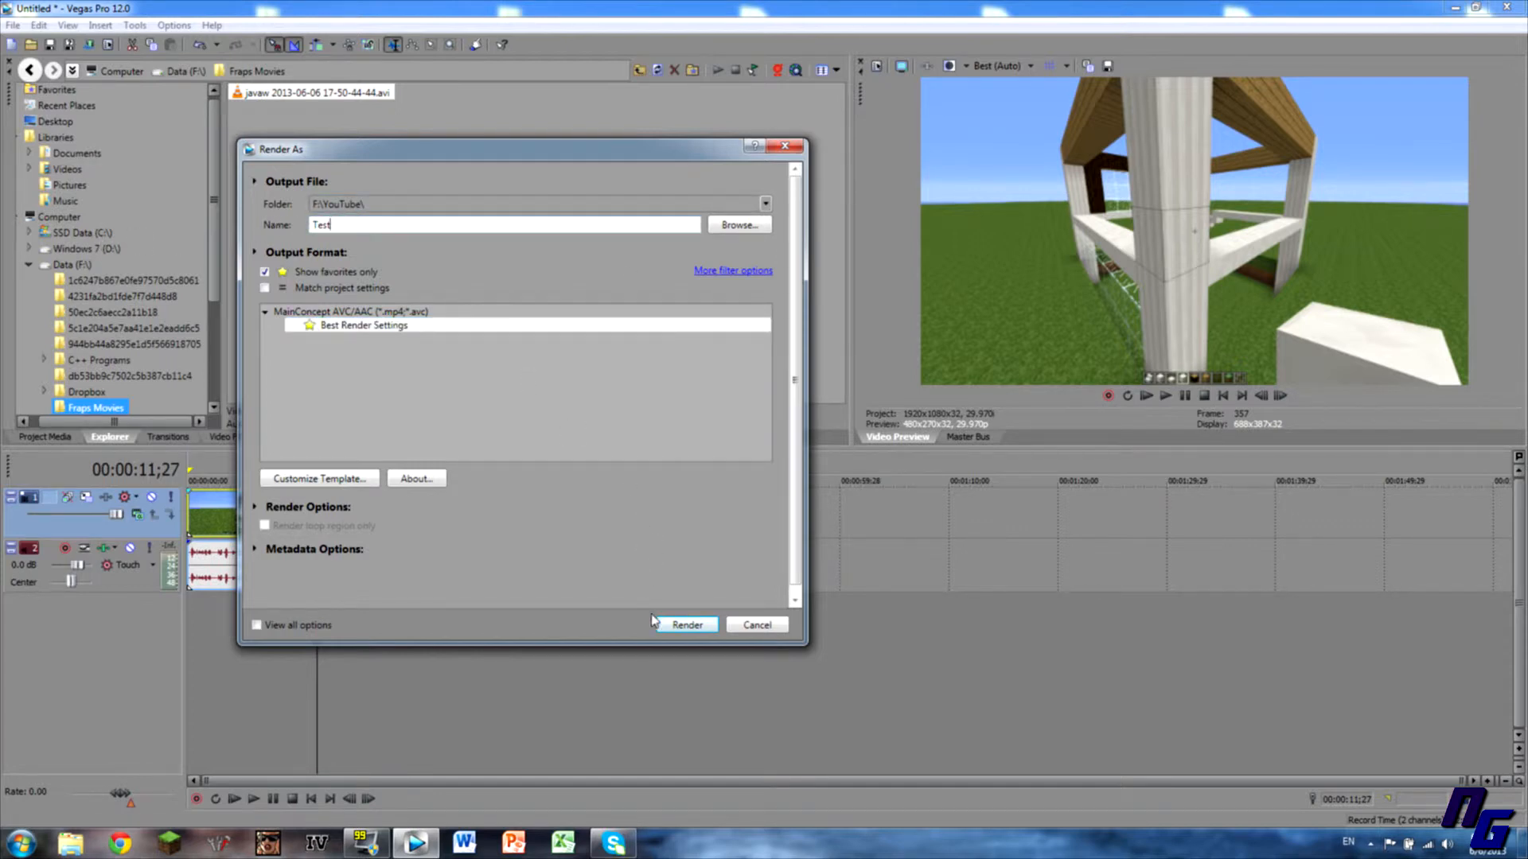
pyautogui.click(680, 625)
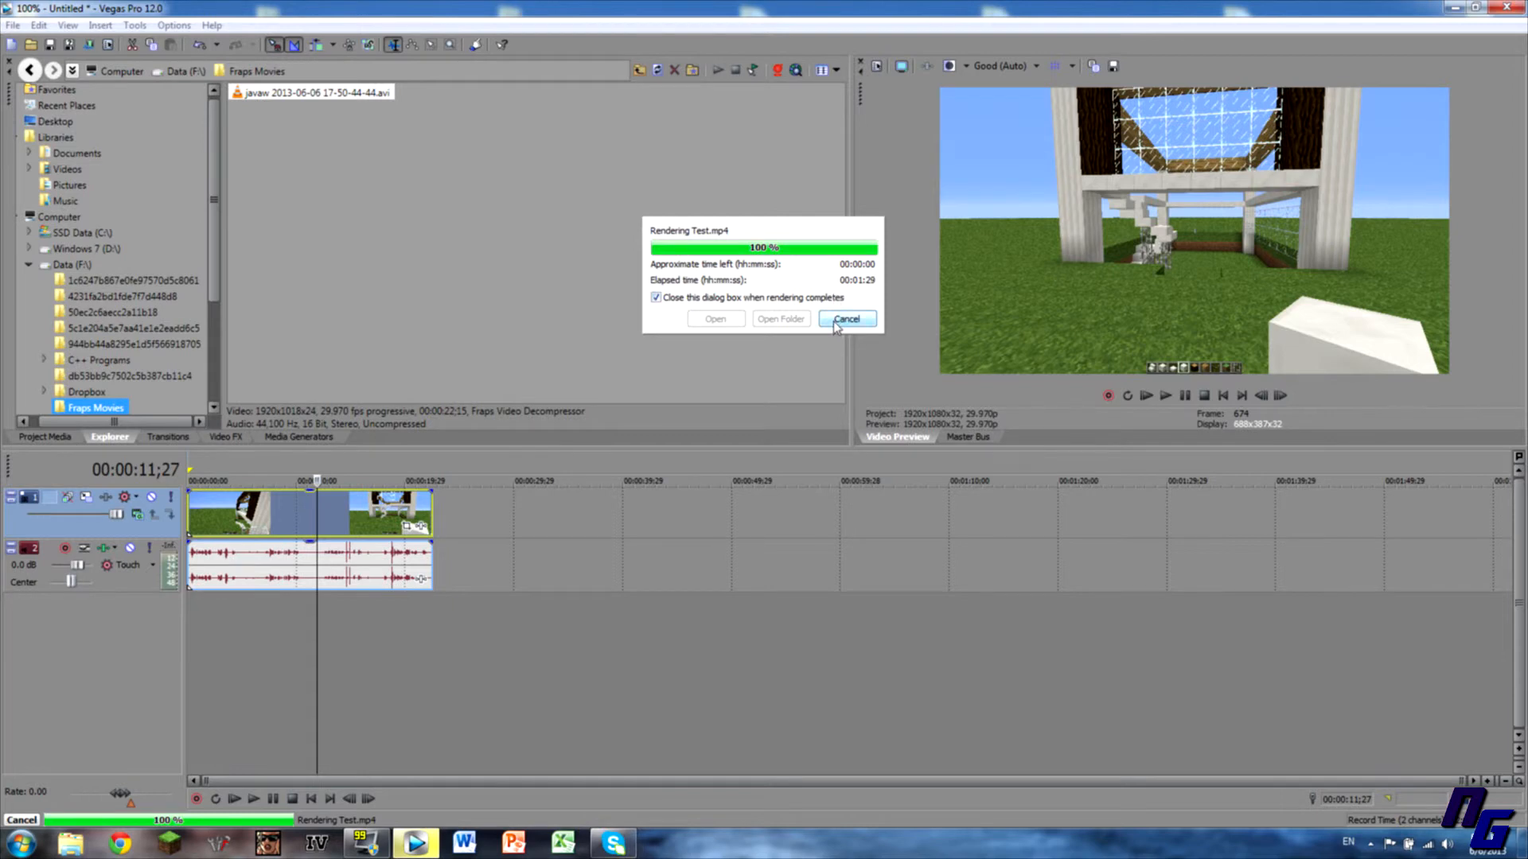
# Browse Computer > Data (F:) > YouTube, play Test in VLC, then close VLC.
pyautogui.click(19, 841)
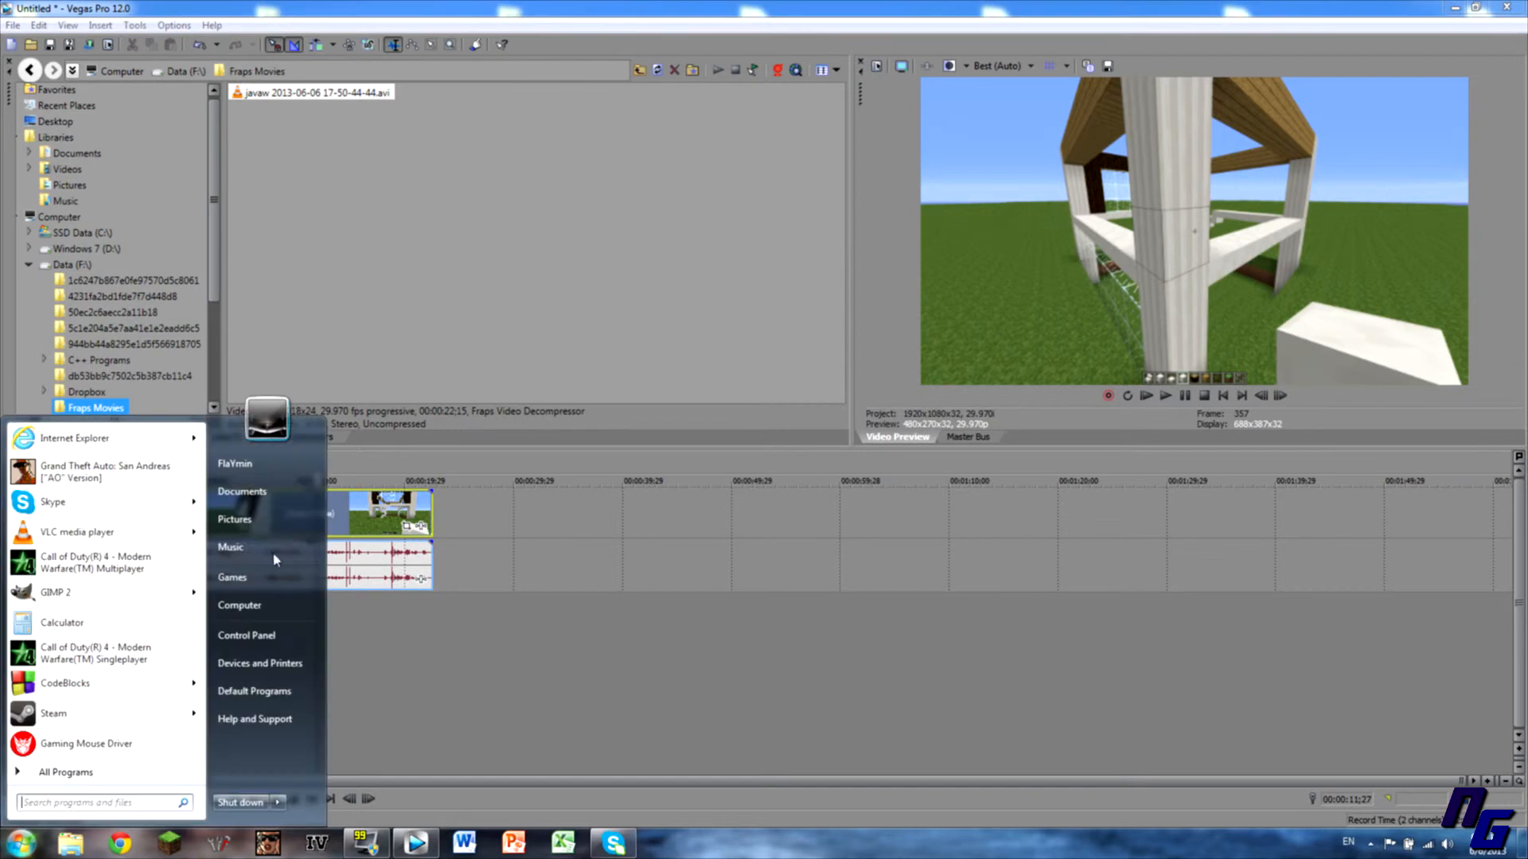
pyautogui.click(246, 609)
pyautogui.doubleClick(599, 108)
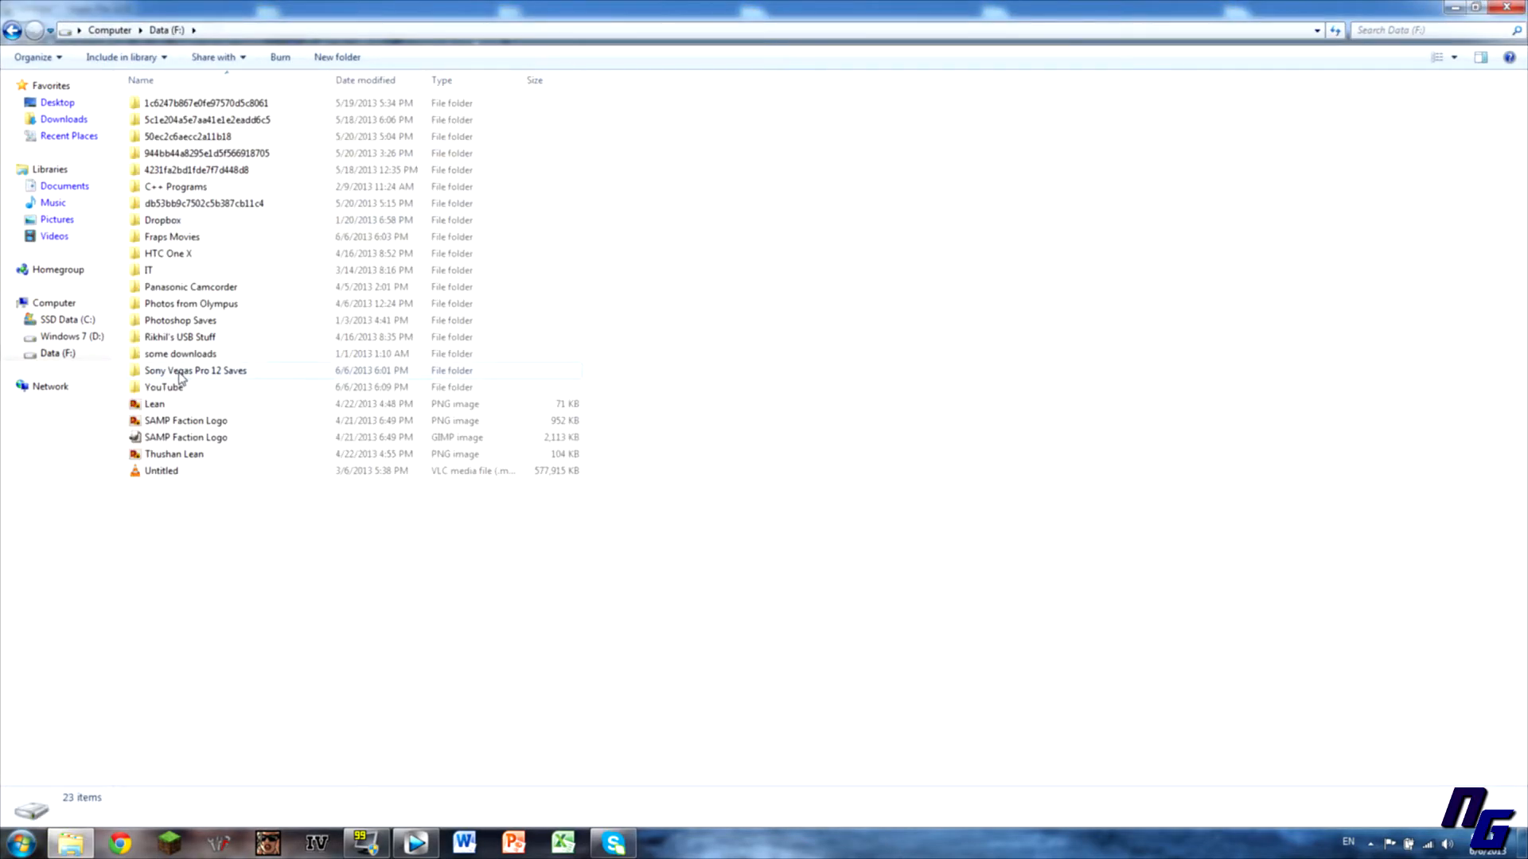
pyautogui.doubleClick(160, 388)
pyautogui.doubleClick(153, 488)
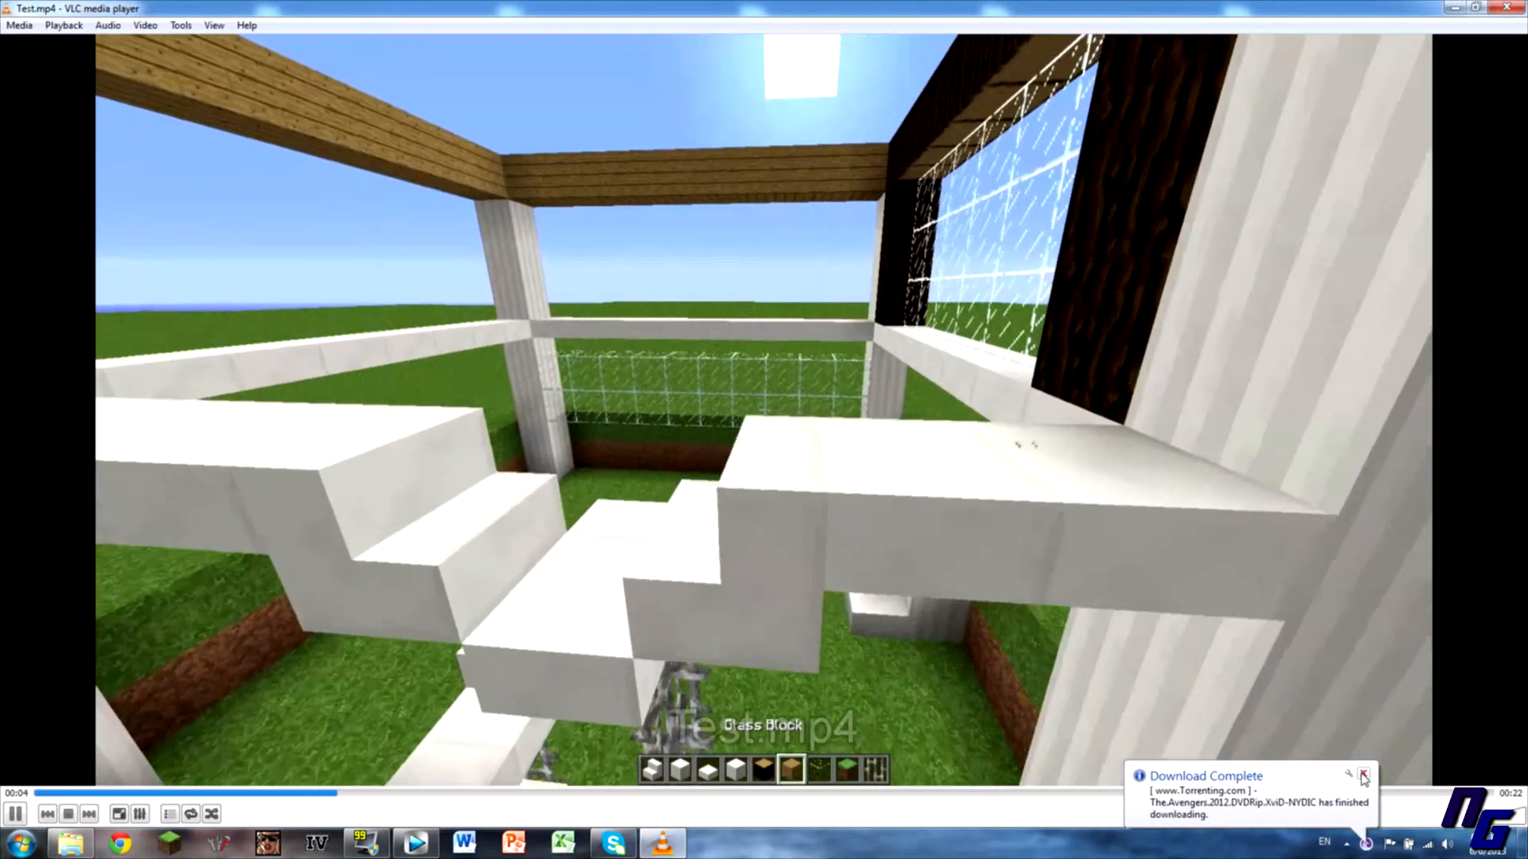
pyautogui.click(1363, 775)
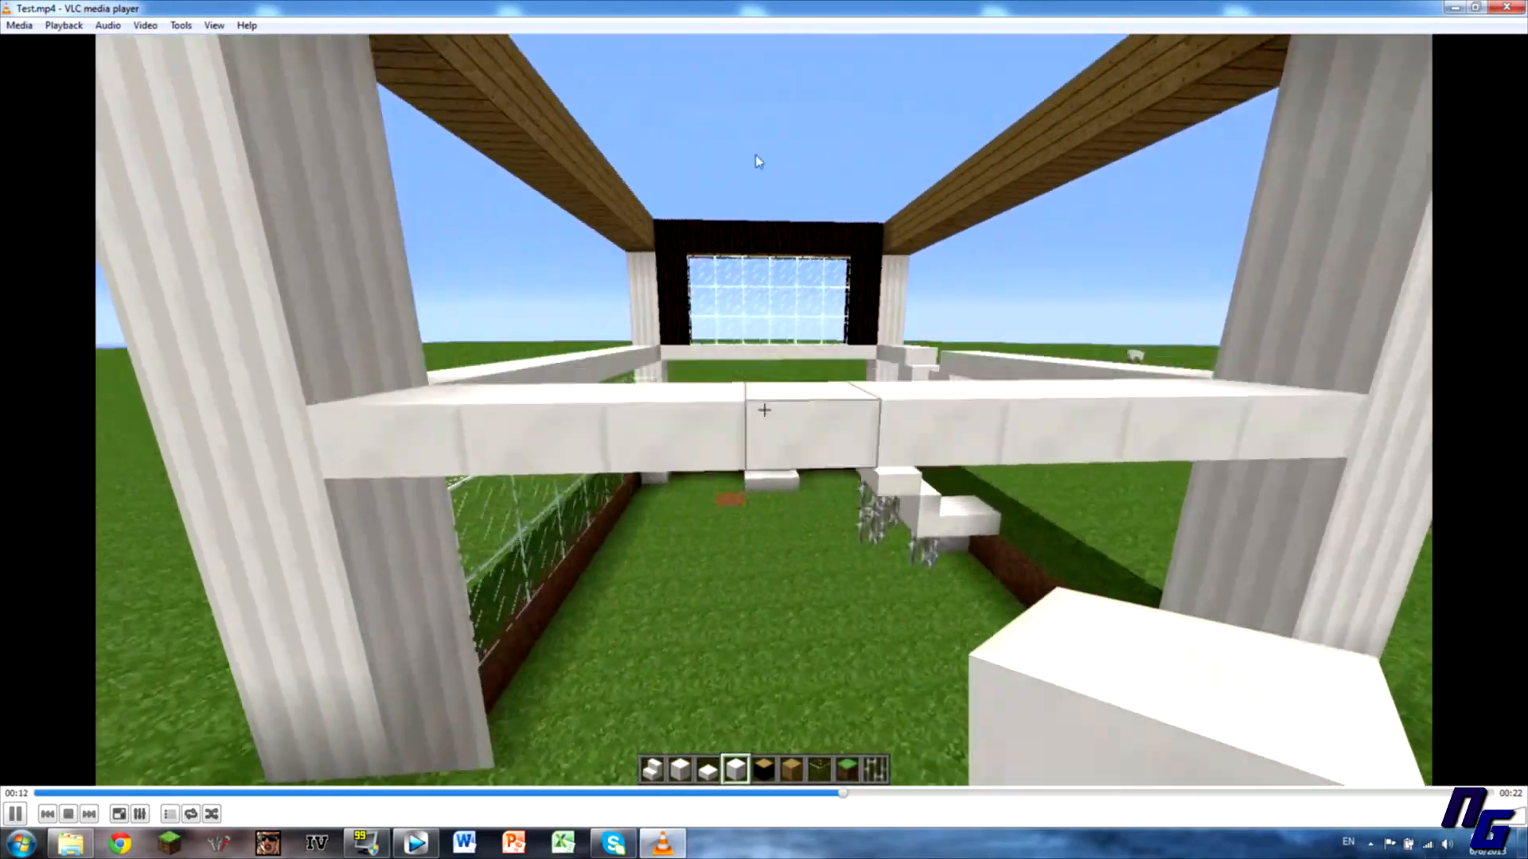
pyautogui.click(1506, 8)
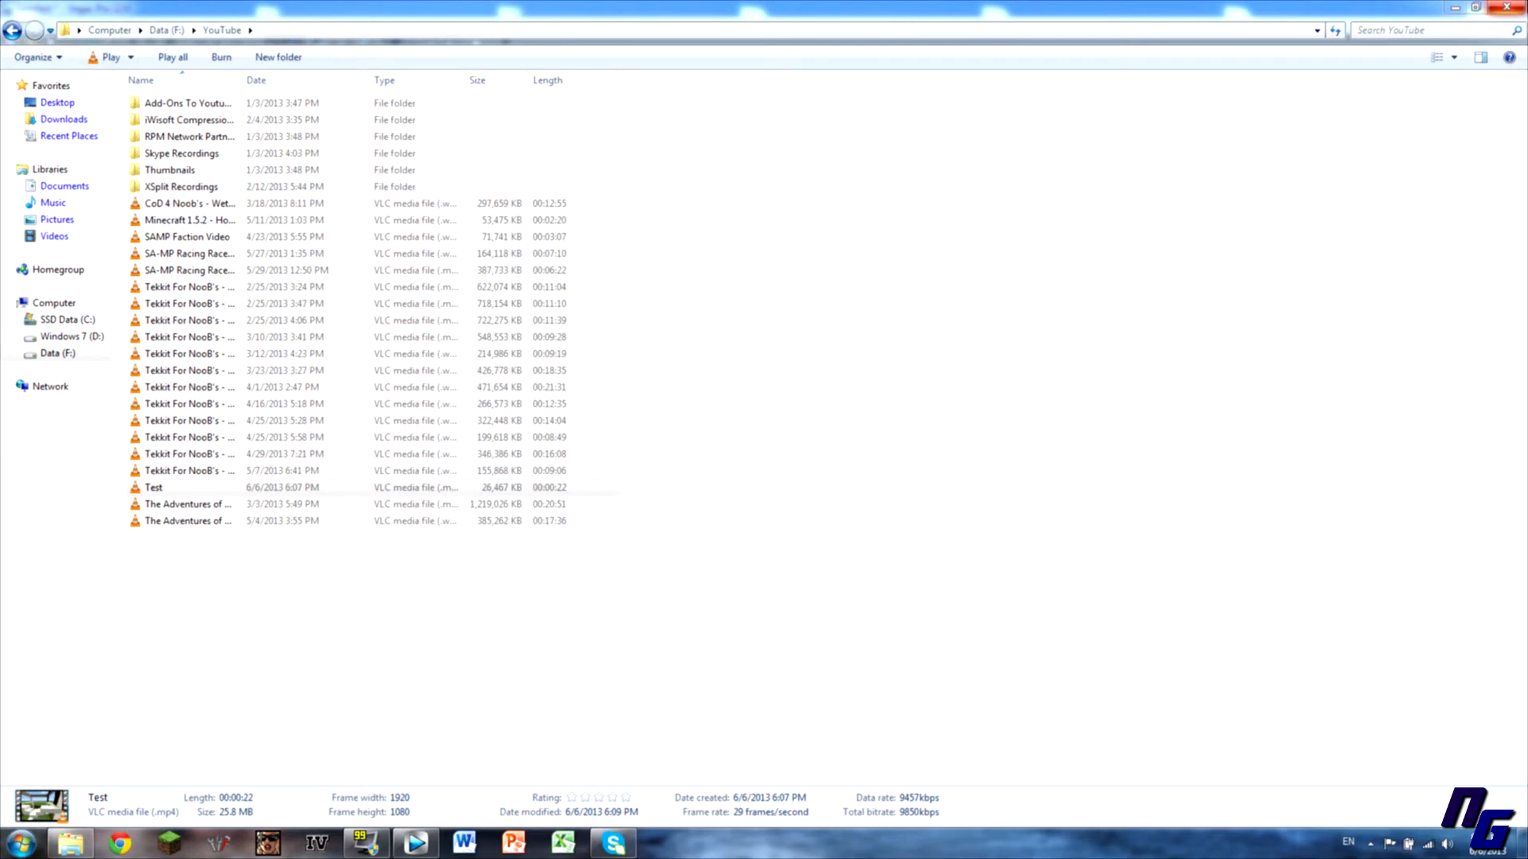
# Close Explorer, return to F:\YouTube and select Test to show its details.
pyautogui.click(1506, 7)
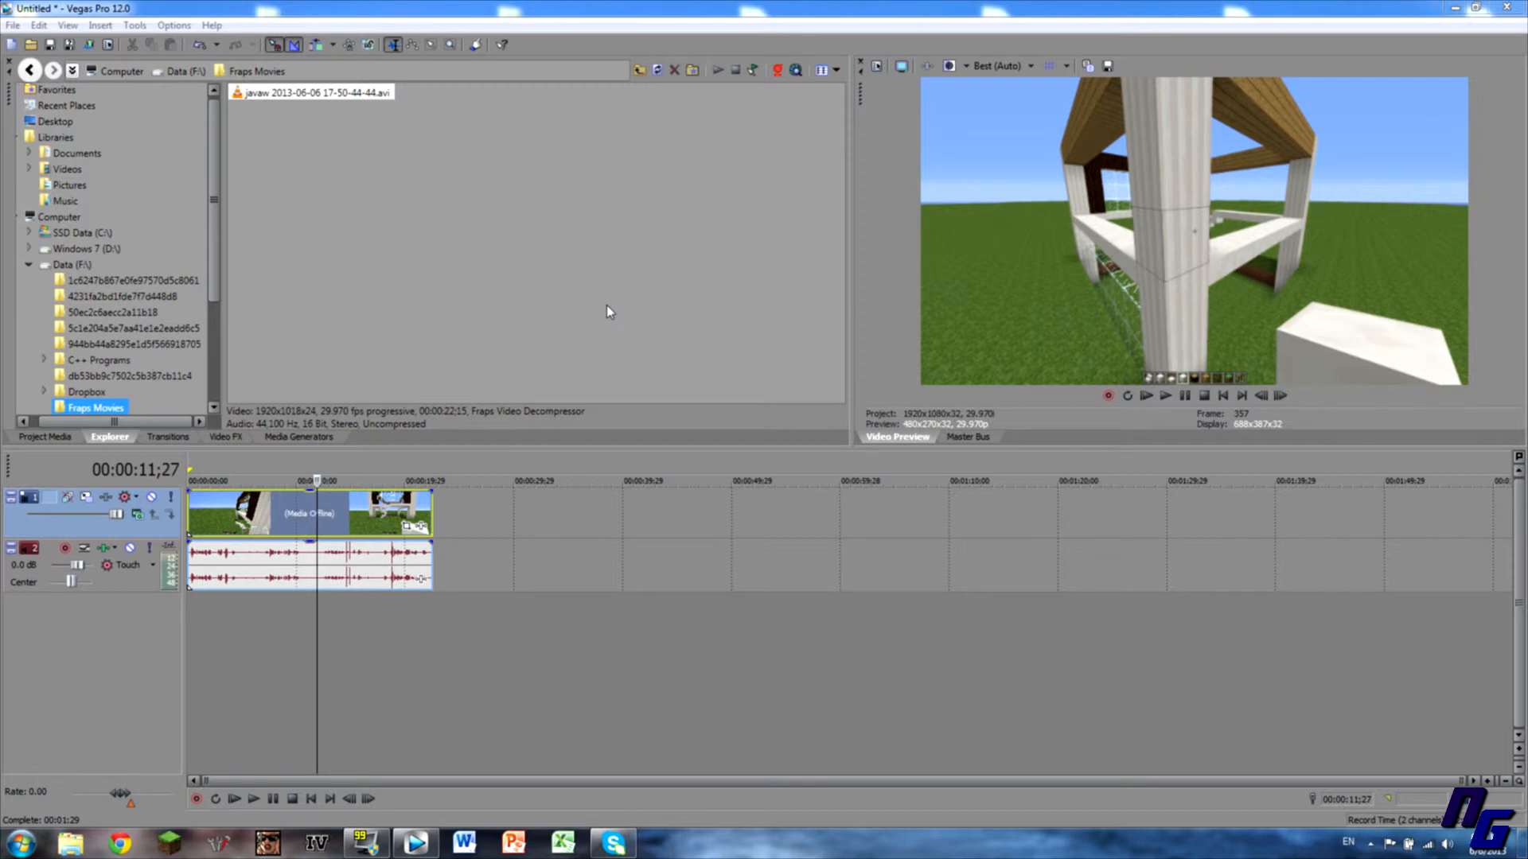
pyautogui.click(22, 844)
pyautogui.click(327, 601)
pyautogui.doubleClick(613, 135)
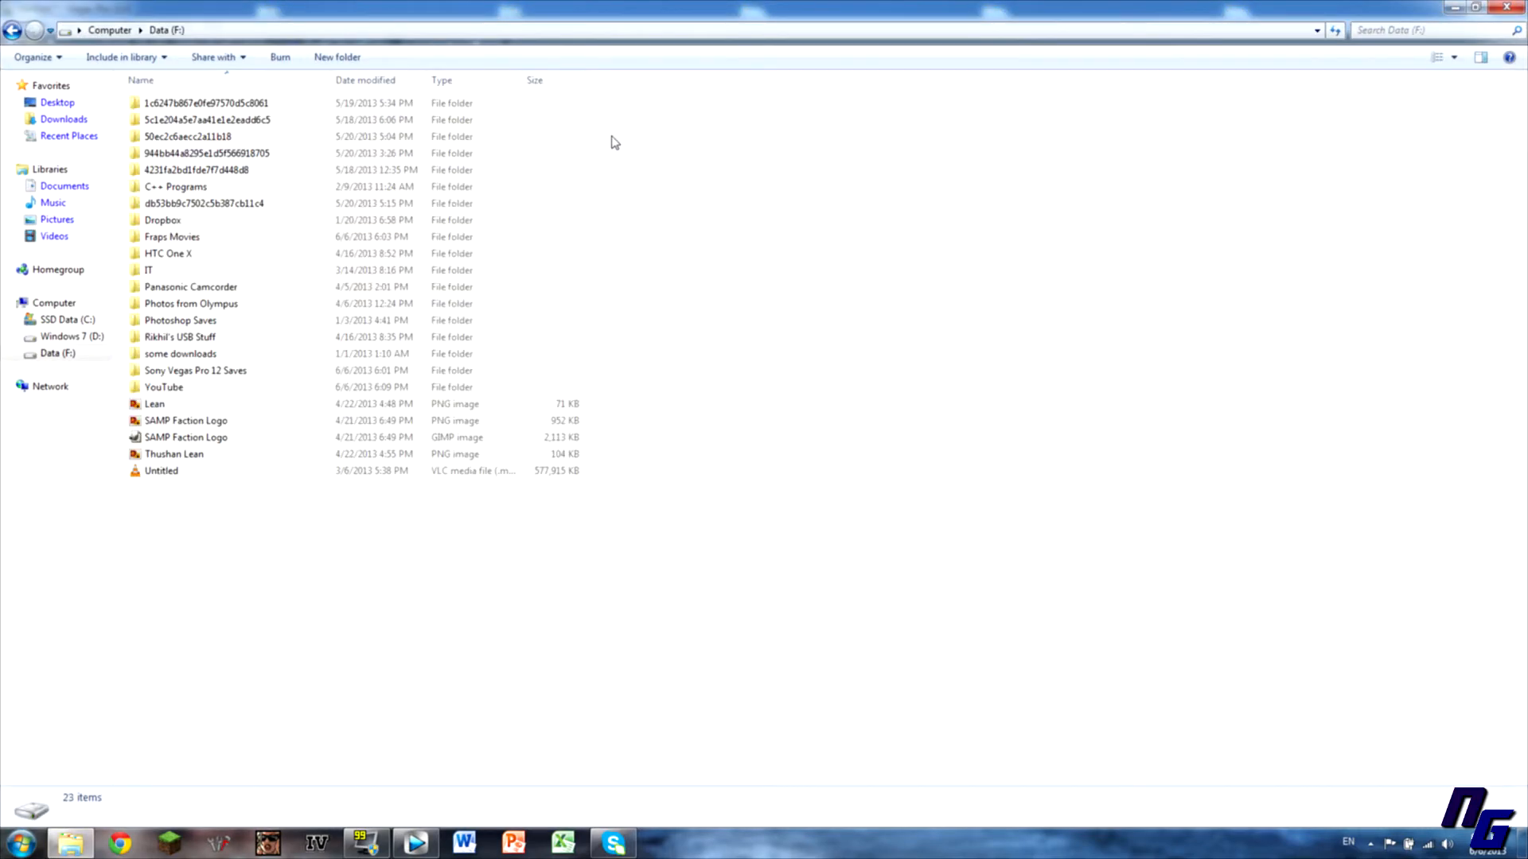
pyautogui.doubleClick(163, 390)
pyautogui.click(161, 487)
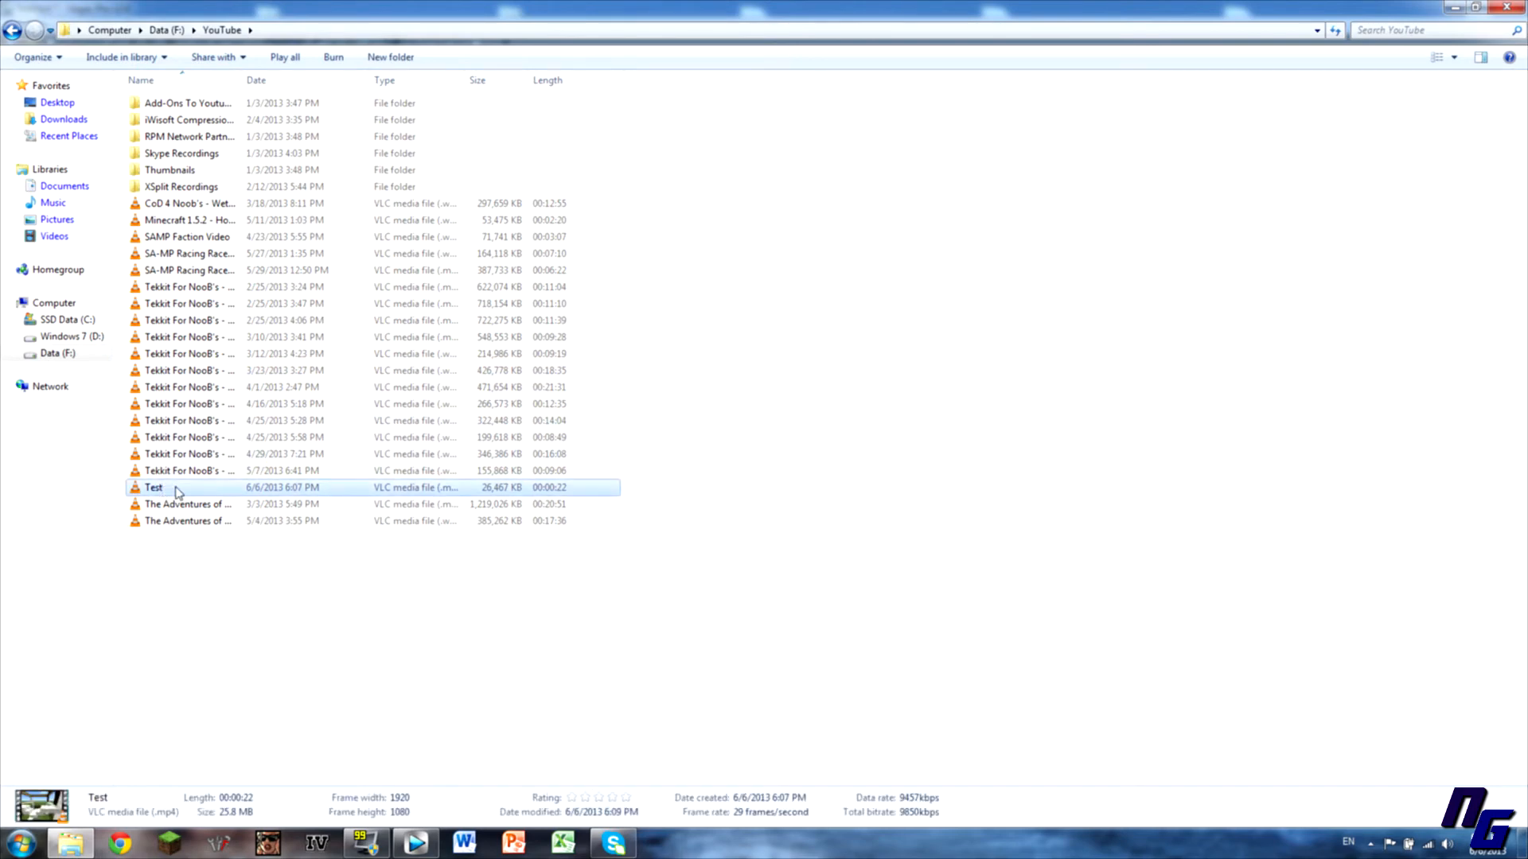